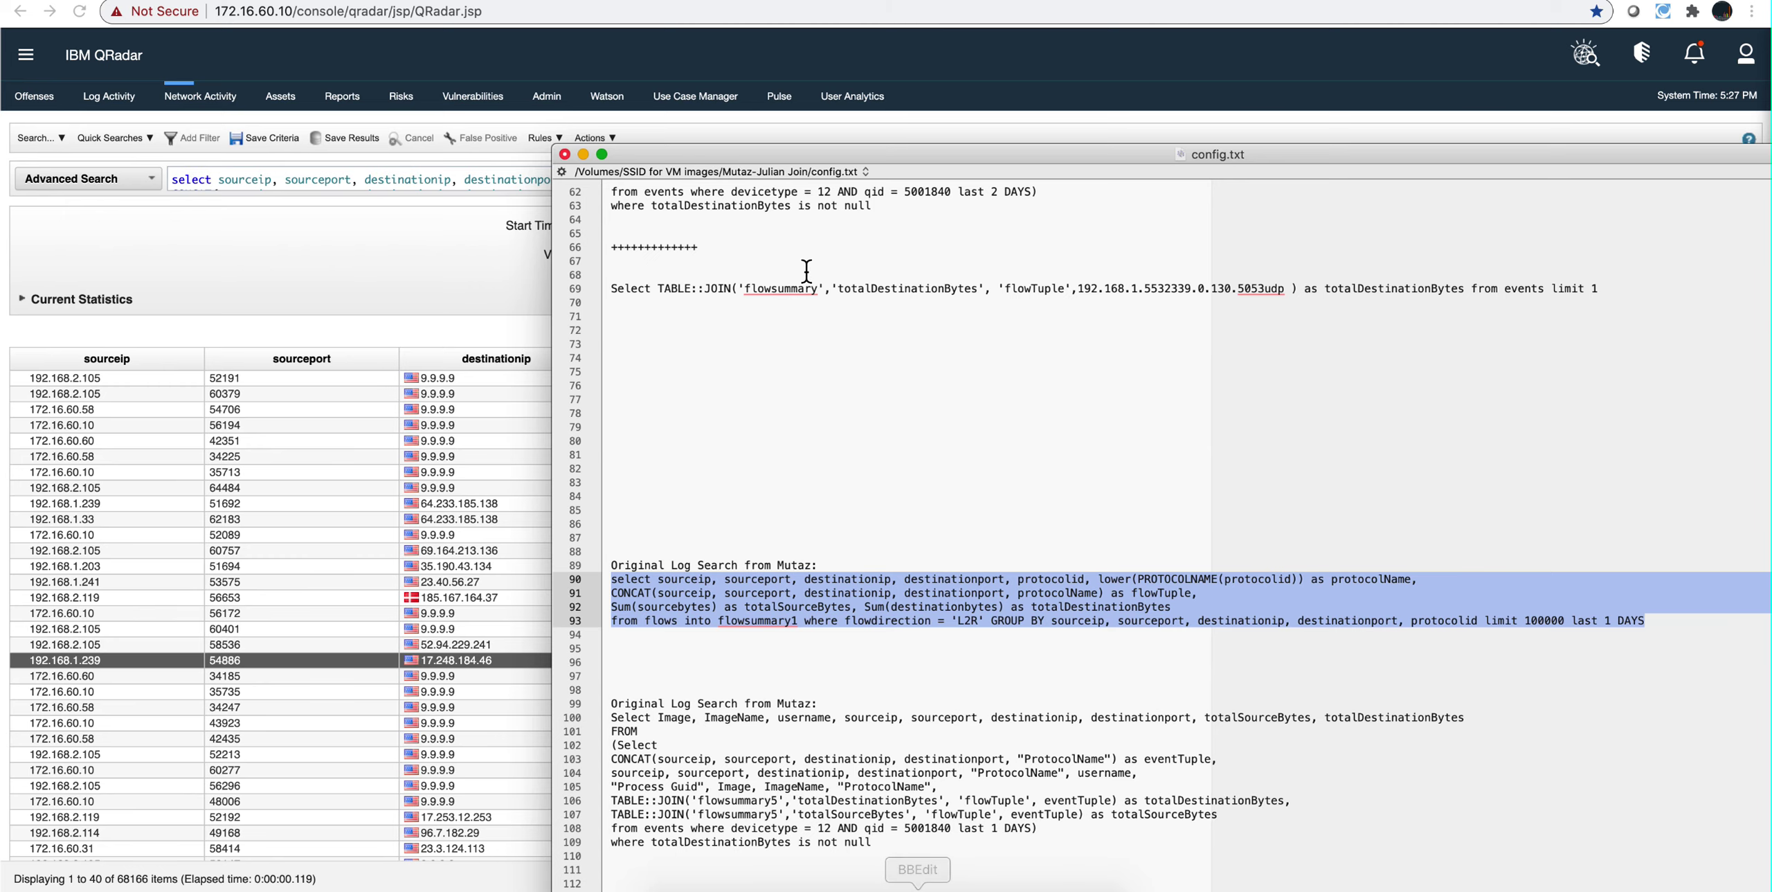
Review the flow query that fills flowsummary1 in config.txt and in QRadar's Network Activity search, including its limit of 100000
{"action": "left_click_drag", "start_coordinate": [894, 149], "coordinate": [616, 6]}
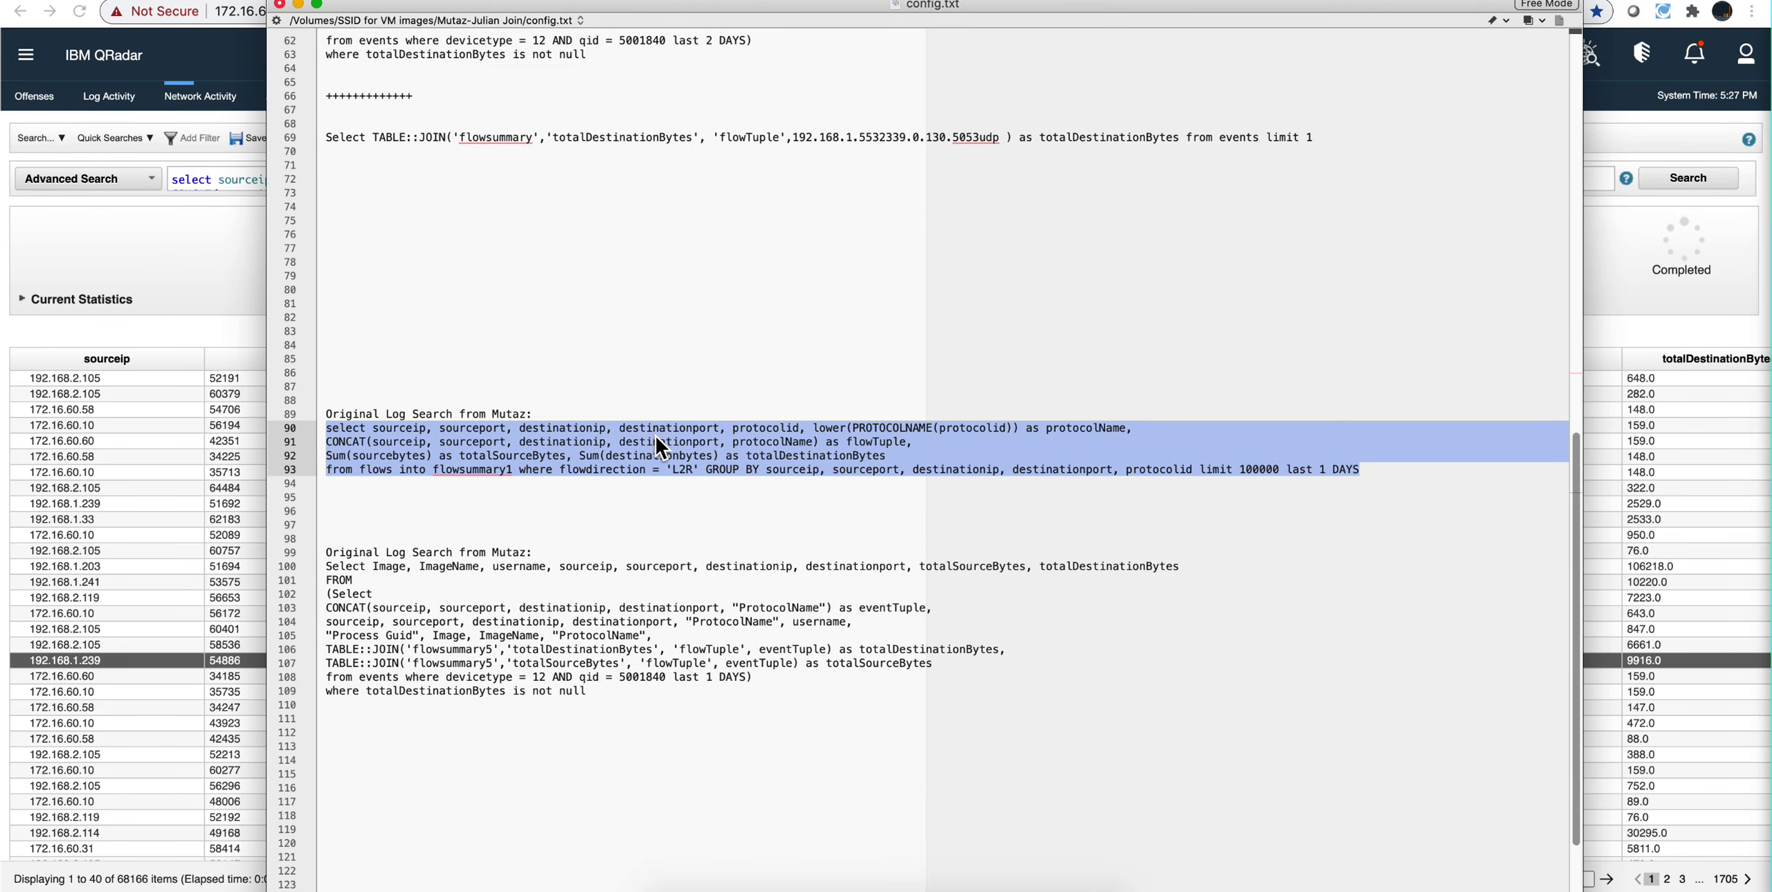
{"action": "left_click", "coordinate": [670, 494]}
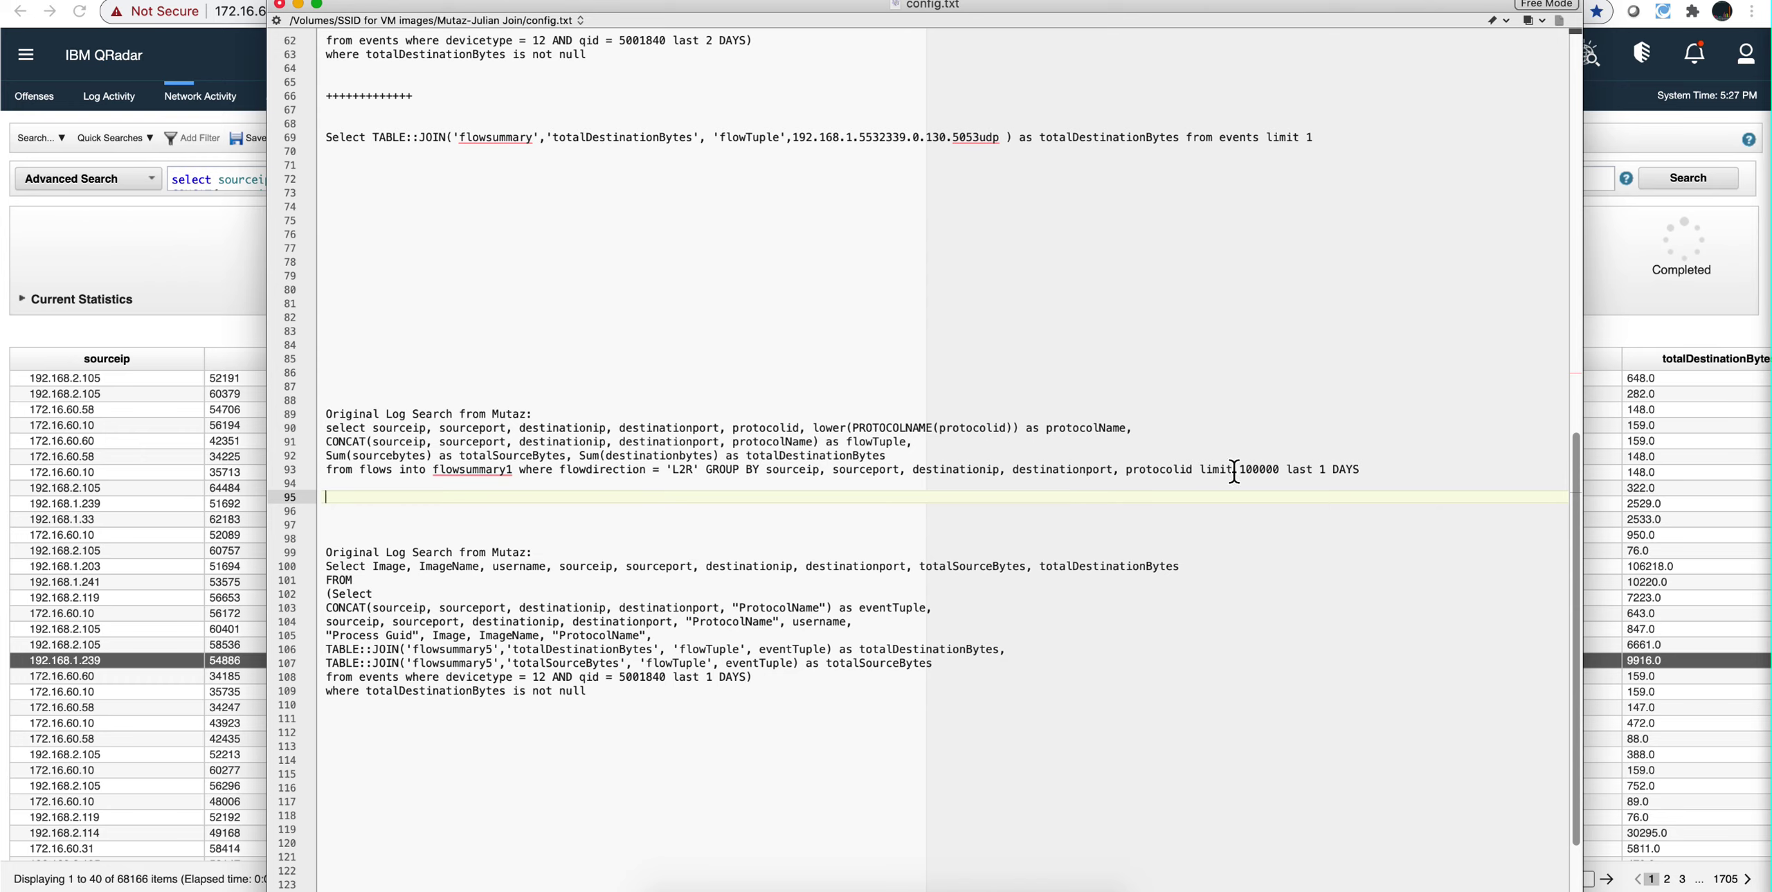
{"action": "left_click_drag", "start_coordinate": [1379, 469], "coordinate": [319, 426]}
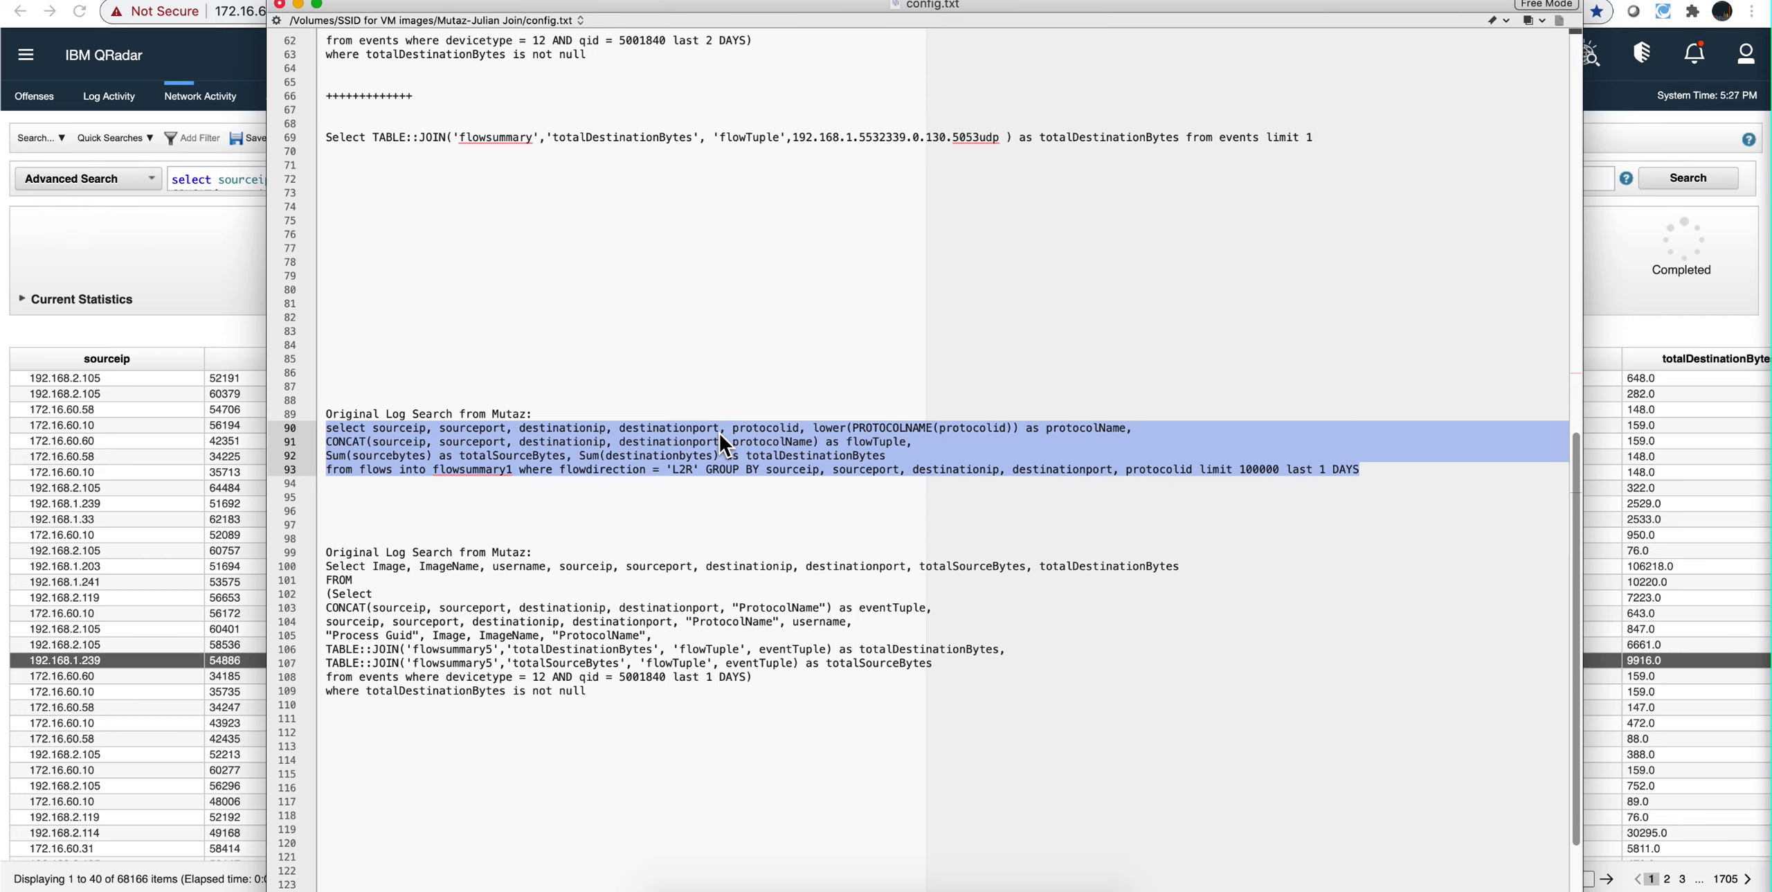
{"action": "left_click", "coordinate": [1177, 493]}
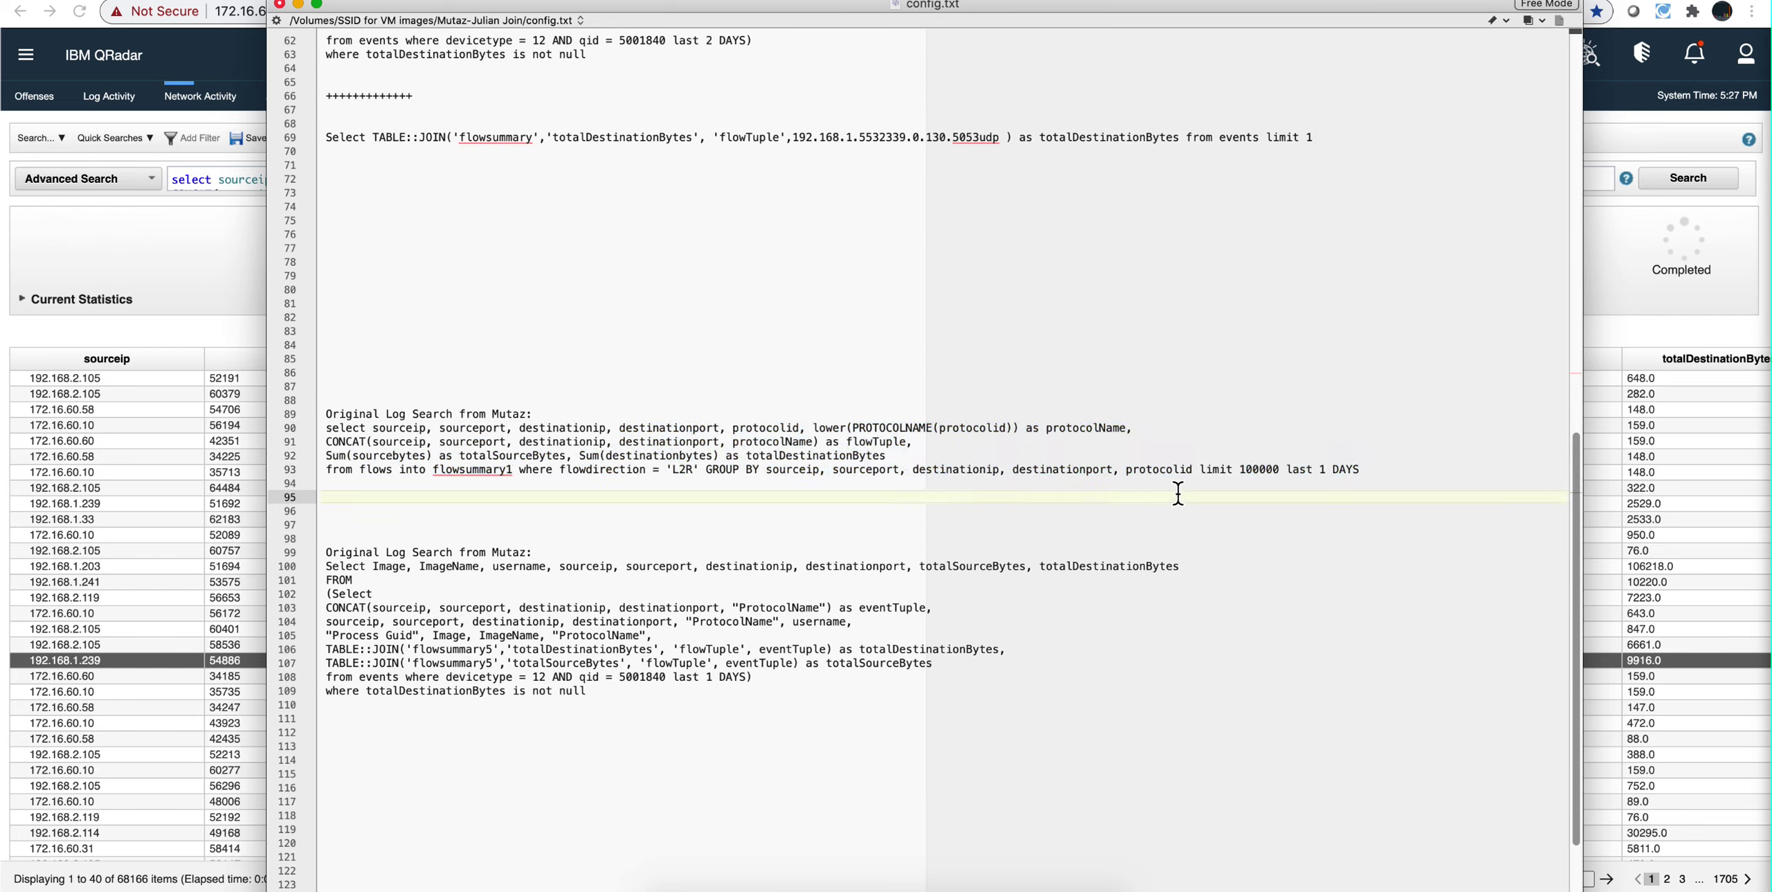
{"action": "left_click", "coordinate": [1200, 469]}
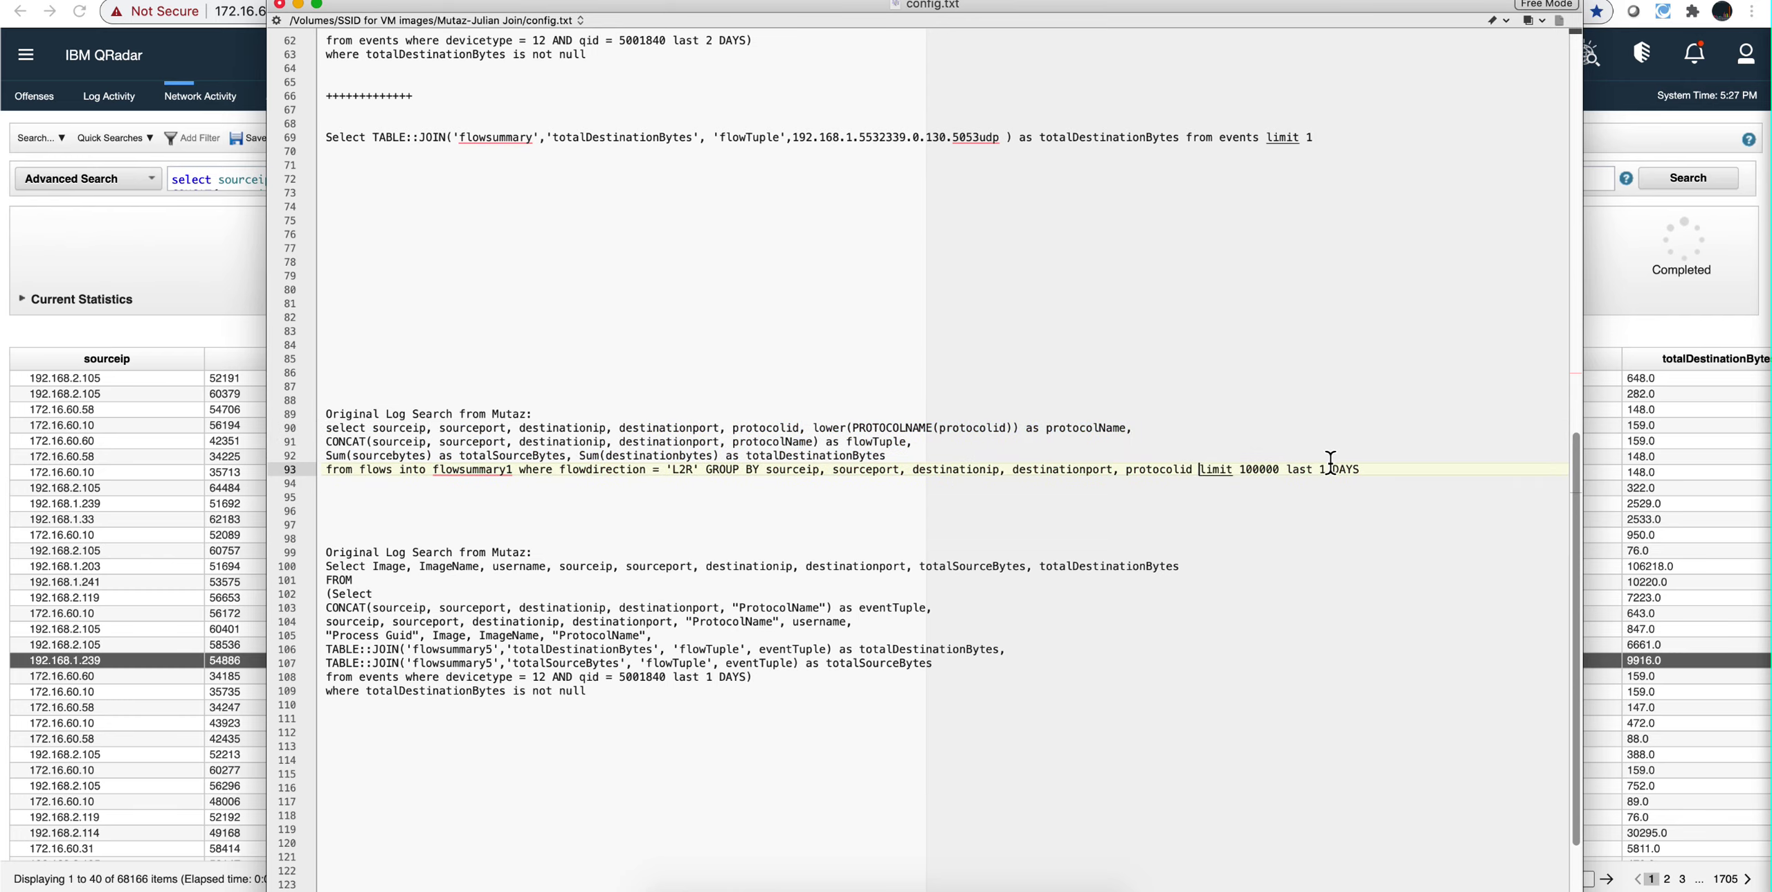
{"action": "left_click", "coordinate": [1642, 326]}
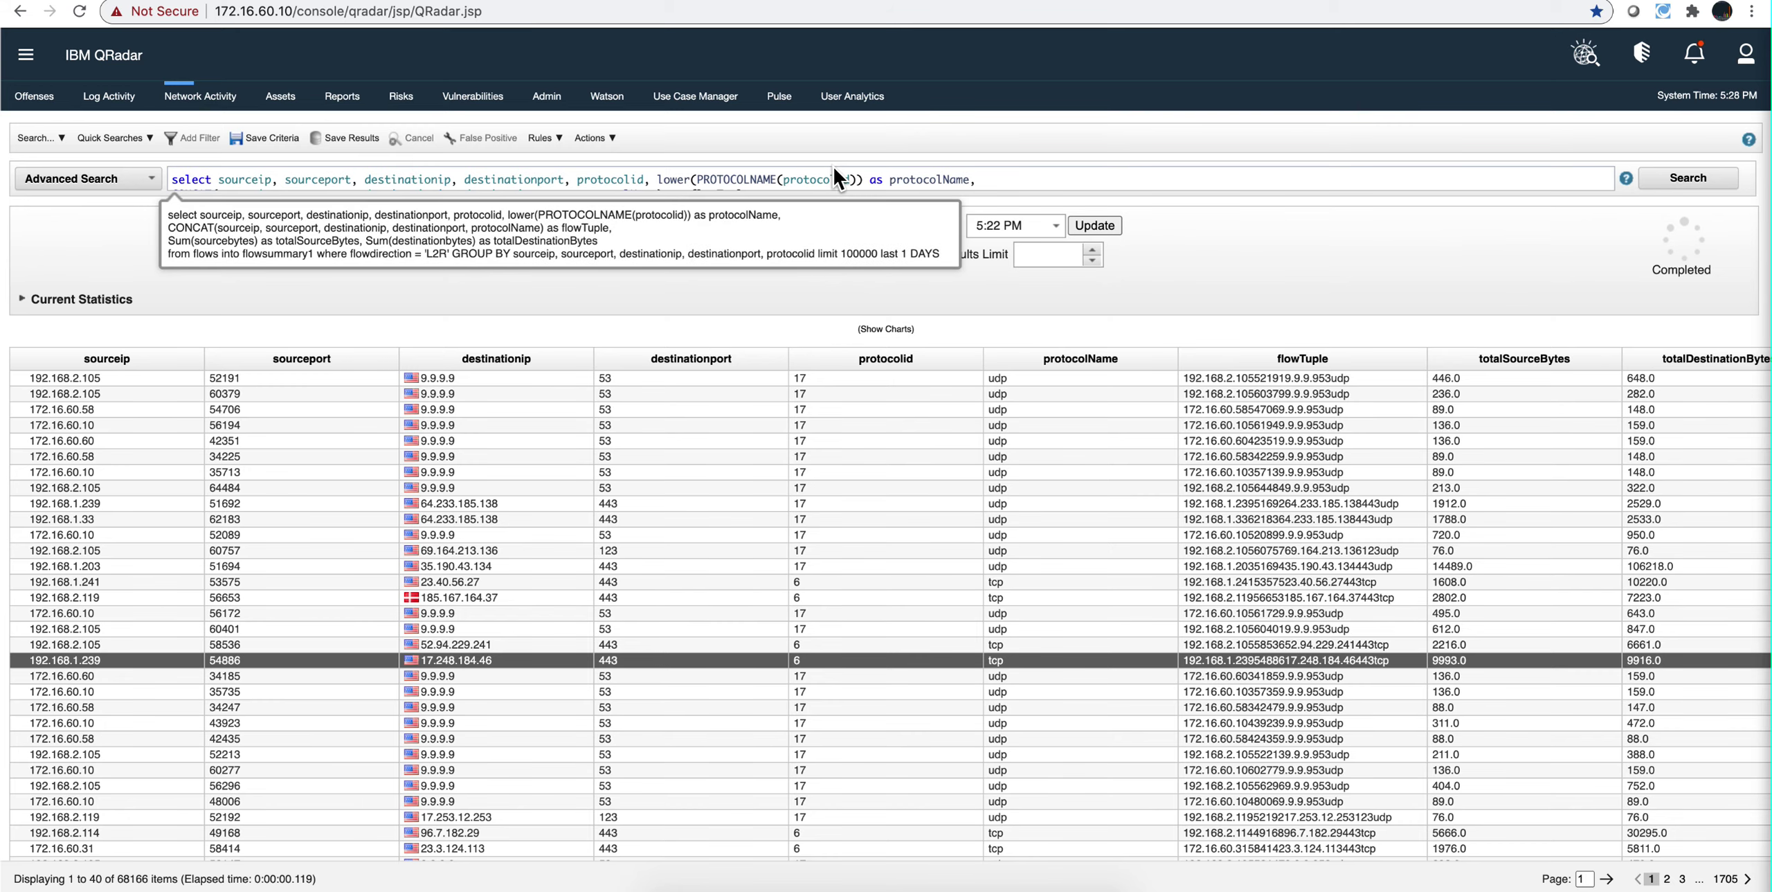
{"action": "scroll", "coordinate": [833, 165], "scroll_direction": "down", "scroll_amount": 1}
{"action": "scroll", "coordinate": [833, 165], "scroll_direction": "up", "scroll_amount": 1}
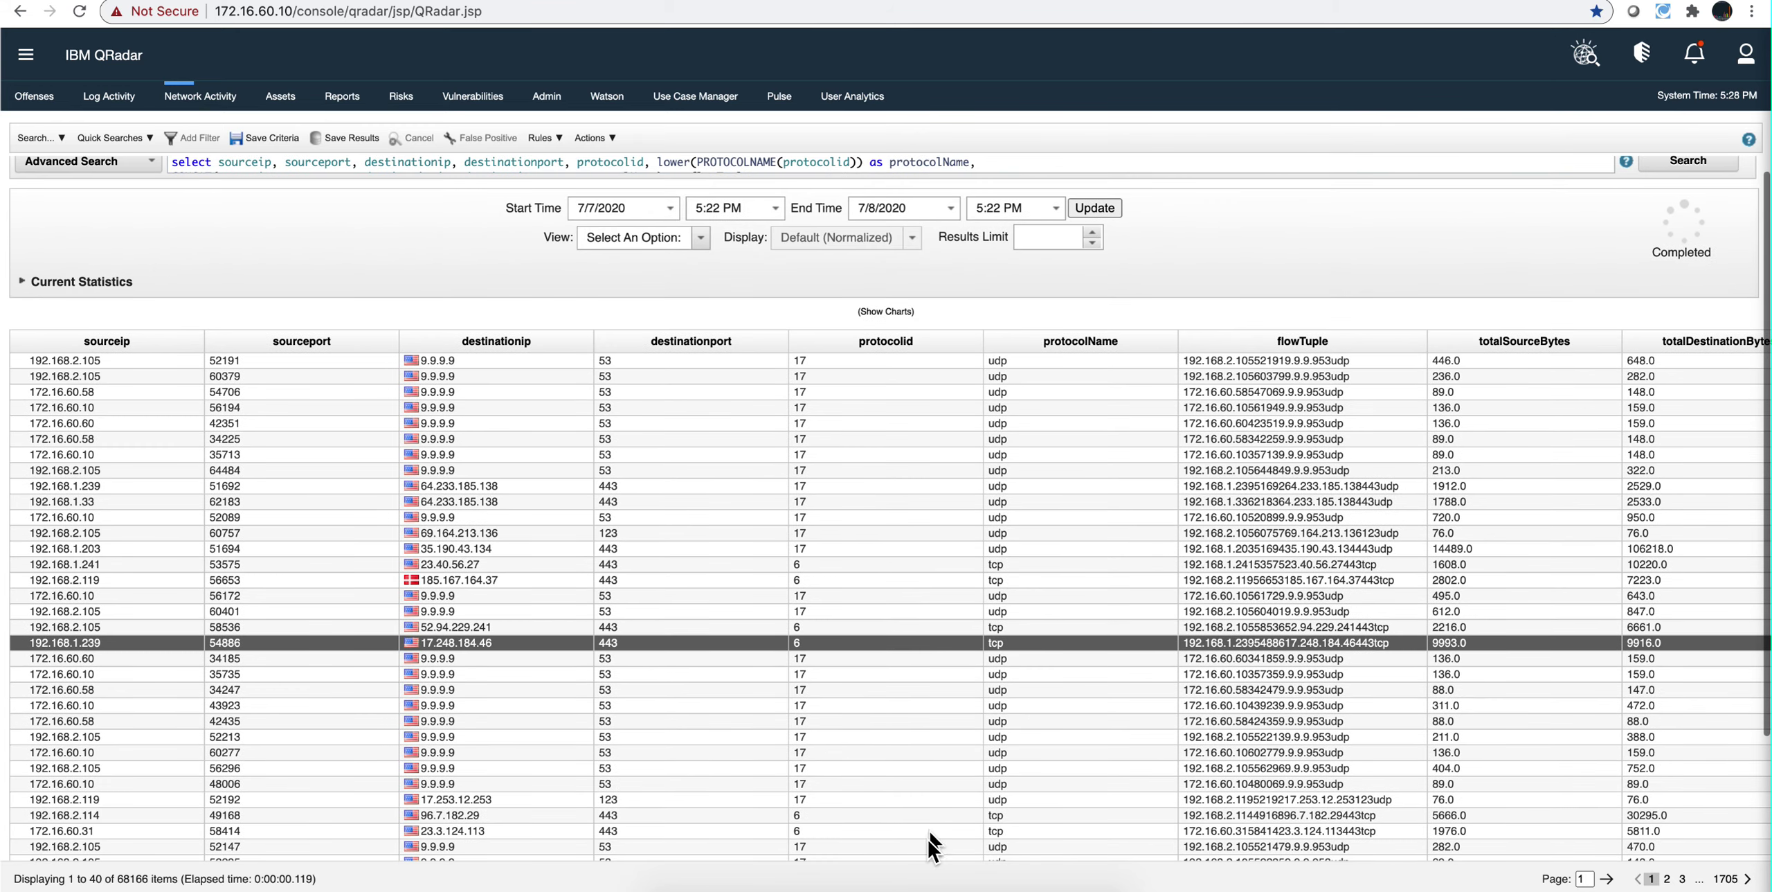
{"action": "left_click", "coordinate": [917, 886]}
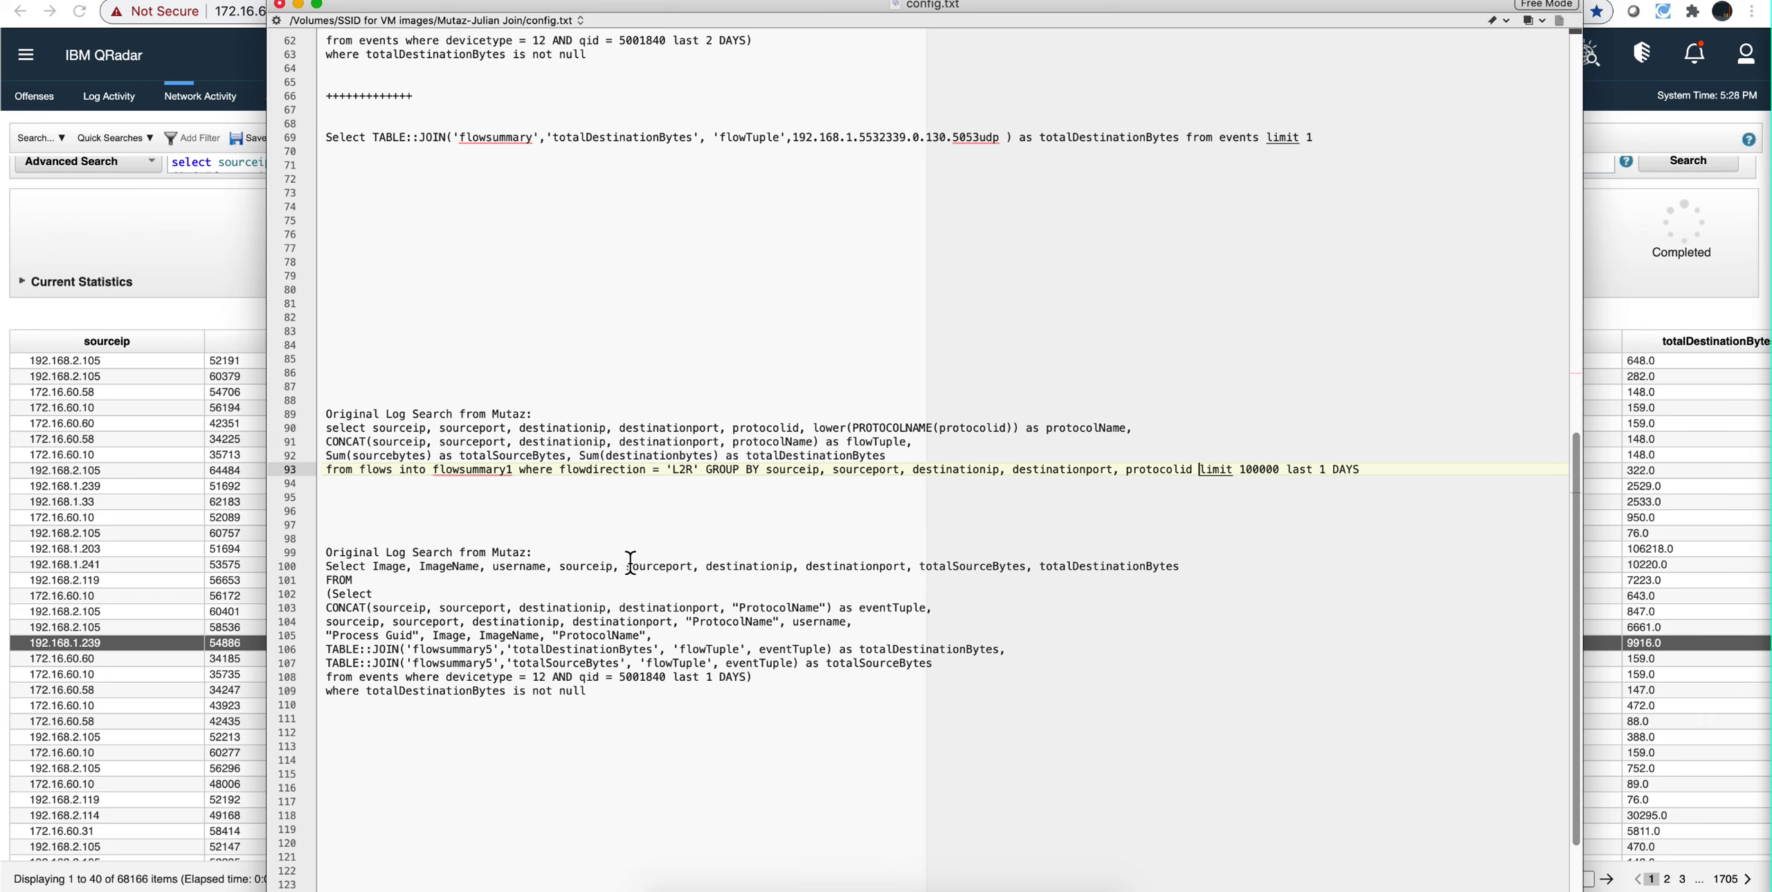
{"action": "scroll", "coordinate": [645, 504], "scroll_direction": "up", "scroll_amount": 1}
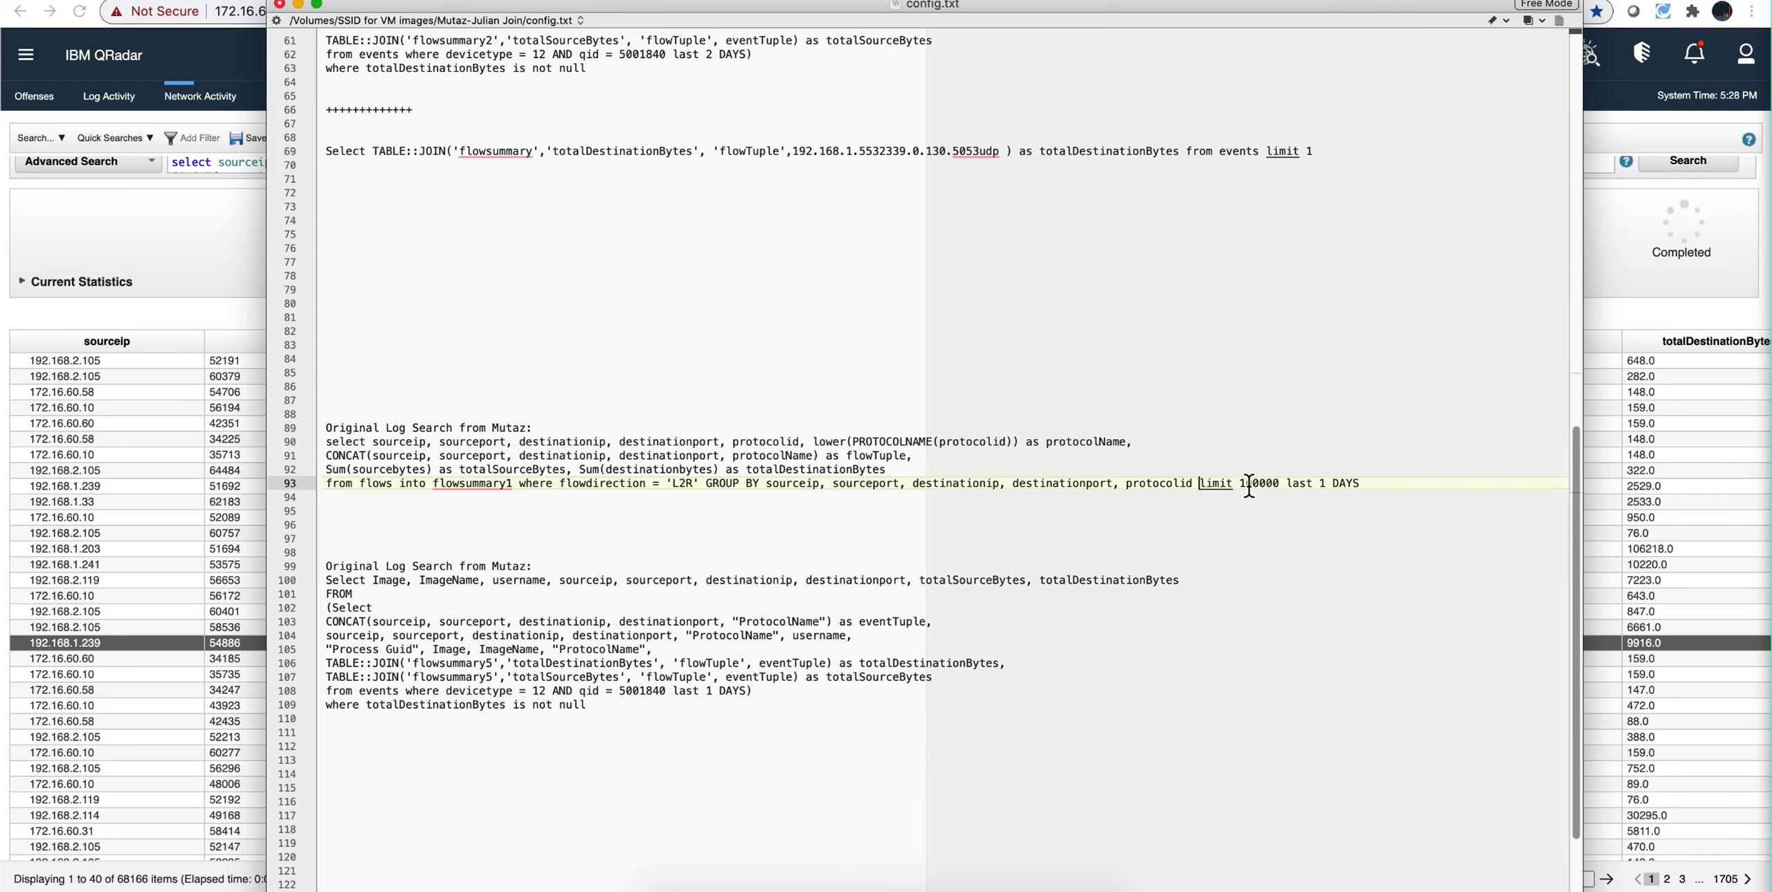
{"action": "left_click_drag", "start_coordinate": [1280, 481], "coordinate": [1200, 482]}
{"action": "left_click", "coordinate": [298, 5]}
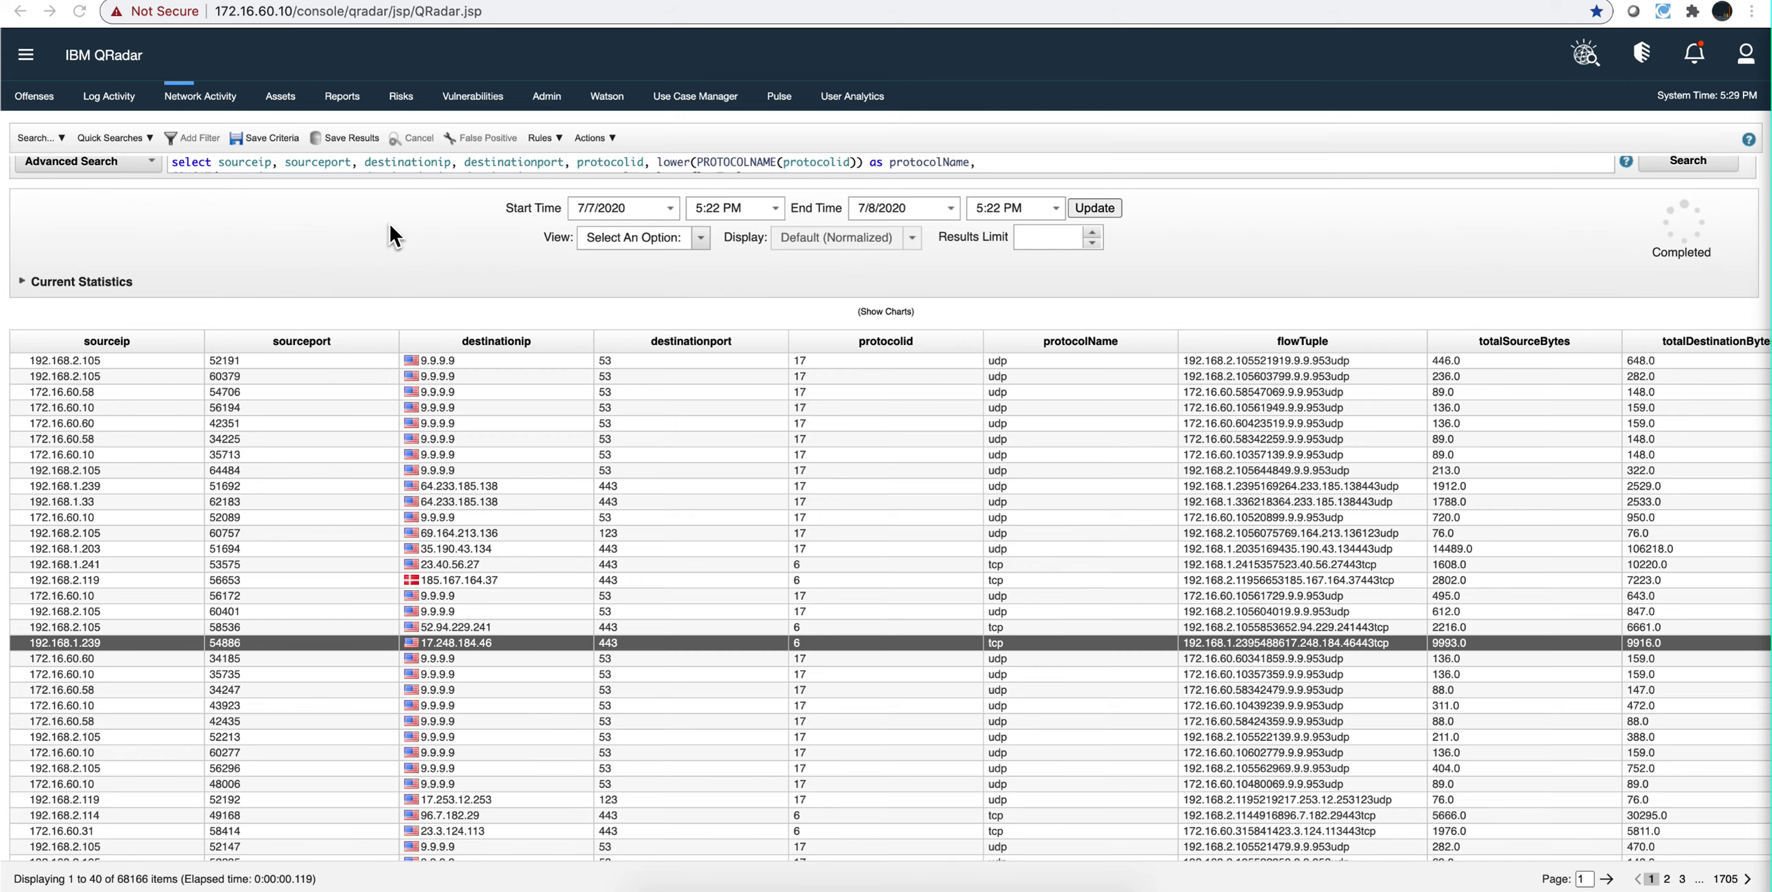
{"action": "scroll", "coordinate": [432, 164], "scroll_direction": "down", "scroll_amount": 3}
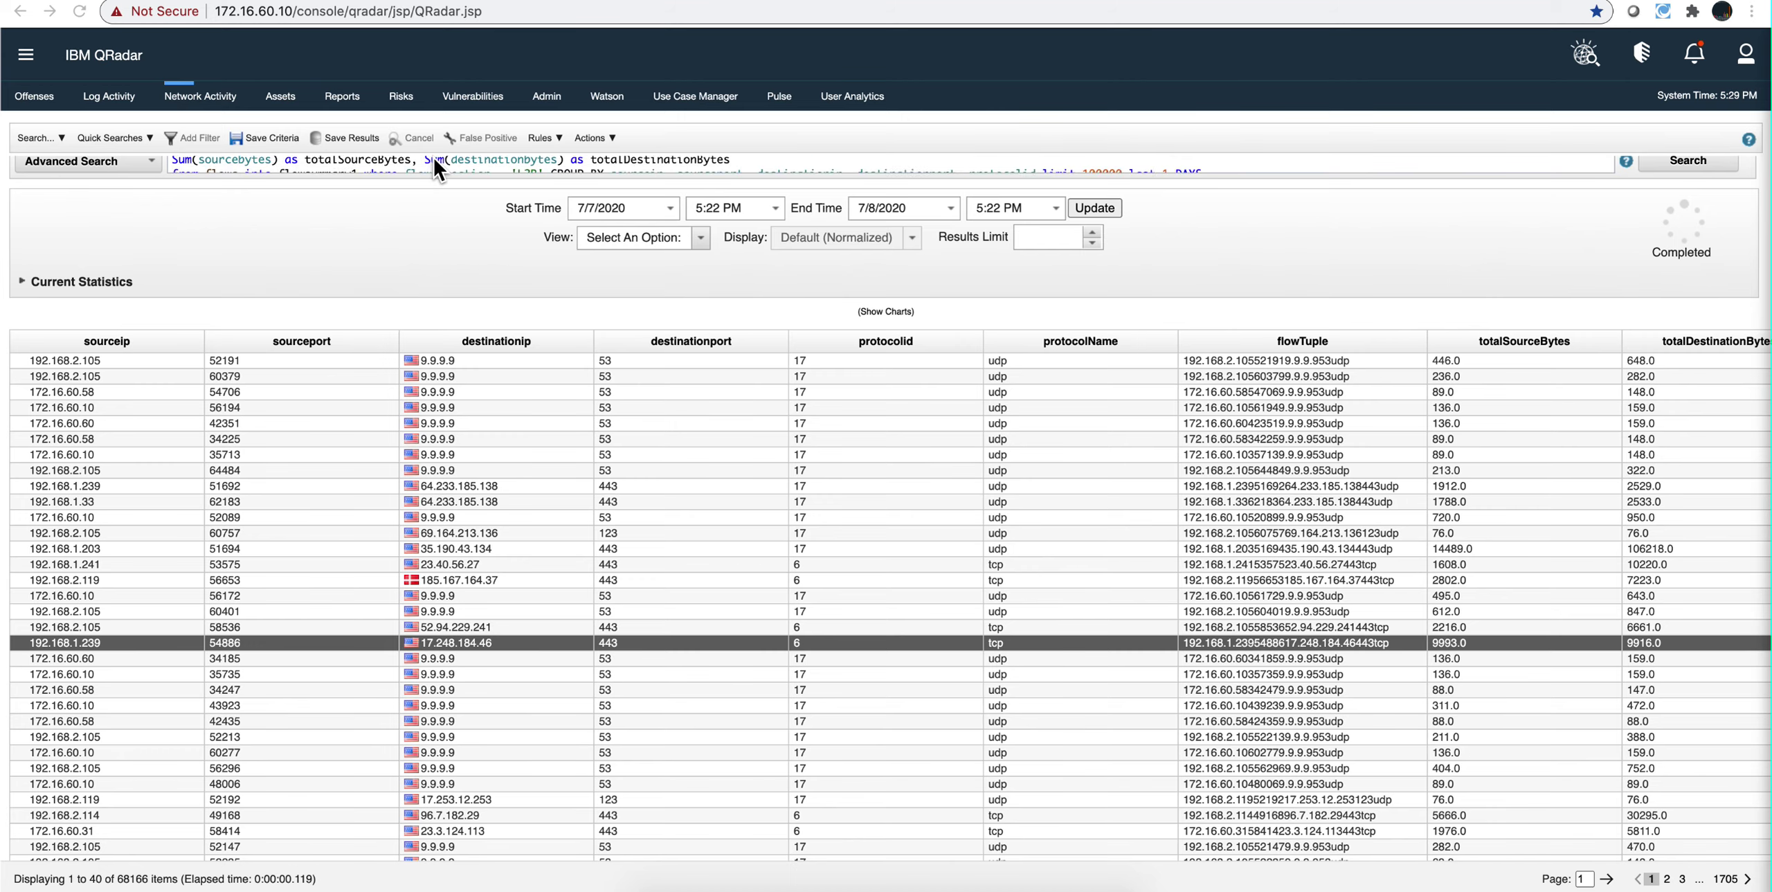
{"action": "left_click", "coordinate": [1350, 165]}
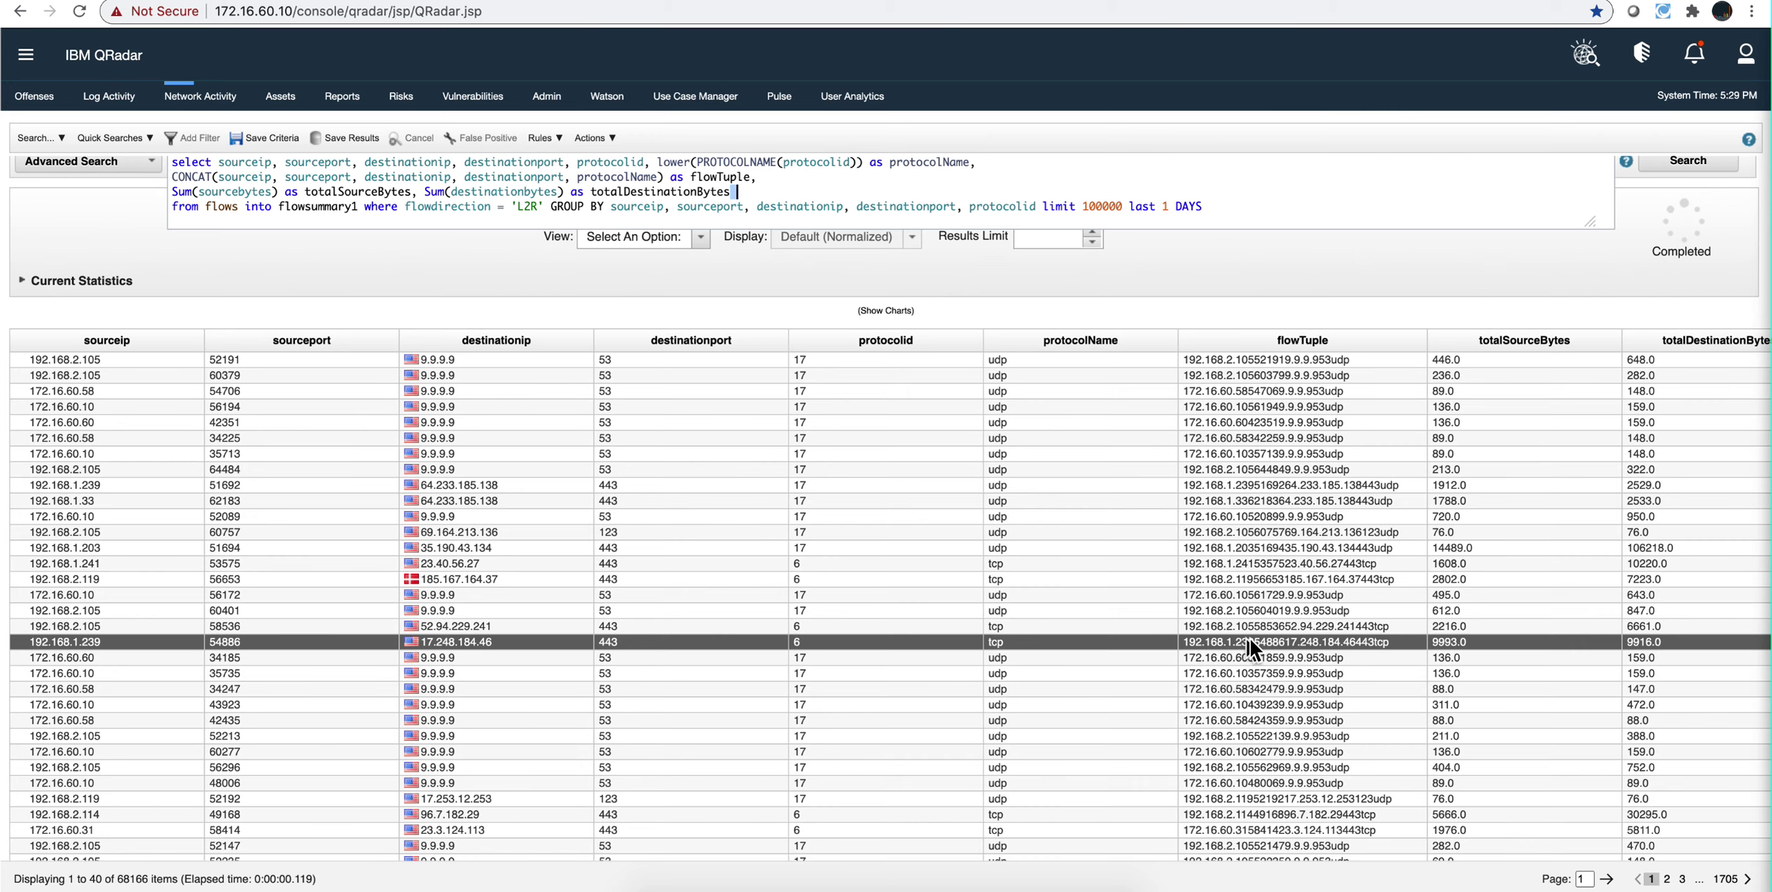
Select the flowTuple value in the result row for source 192.168.1.239 and destination 17.248.184.46
{"action": "left_click", "coordinate": [1277, 643]}
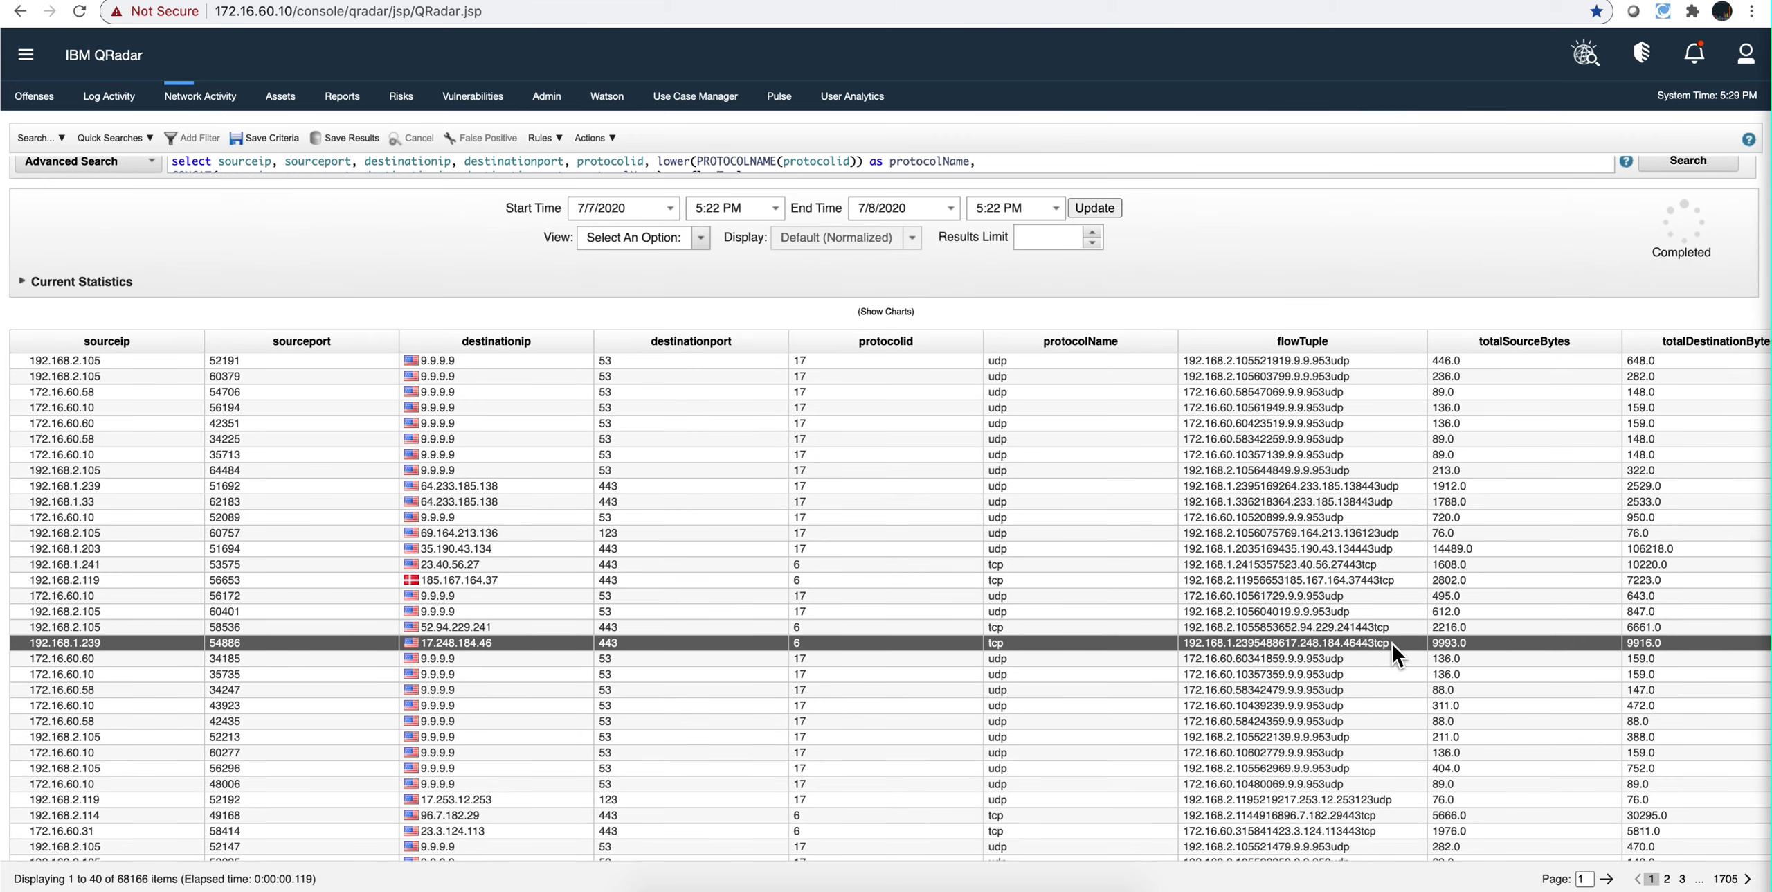
{"action": "left_click_drag", "start_coordinate": [1236, 642], "coordinate": [1186, 642]}
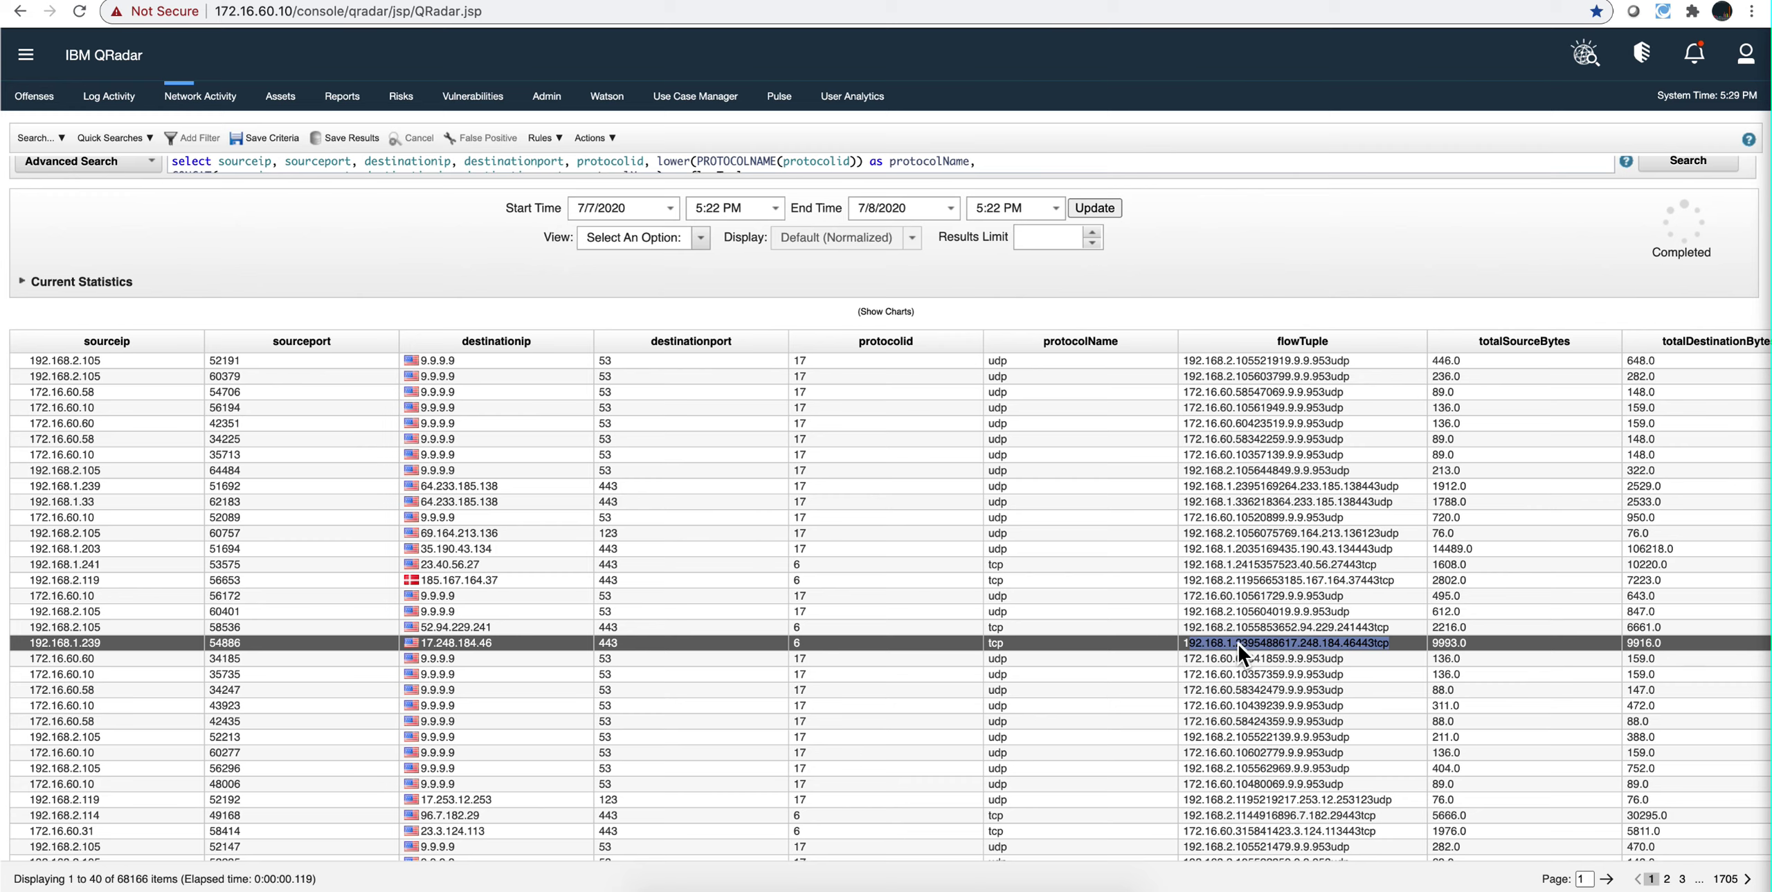
{"action": "left_click_drag", "start_coordinate": [1233, 653], "coordinate": [1234, 655]}
Switch to config.txt in BBEdit and change the table name in the line 69 TABLE::JOIN query to flowsummary1
{"action": "left_click", "coordinate": [906, 869]}
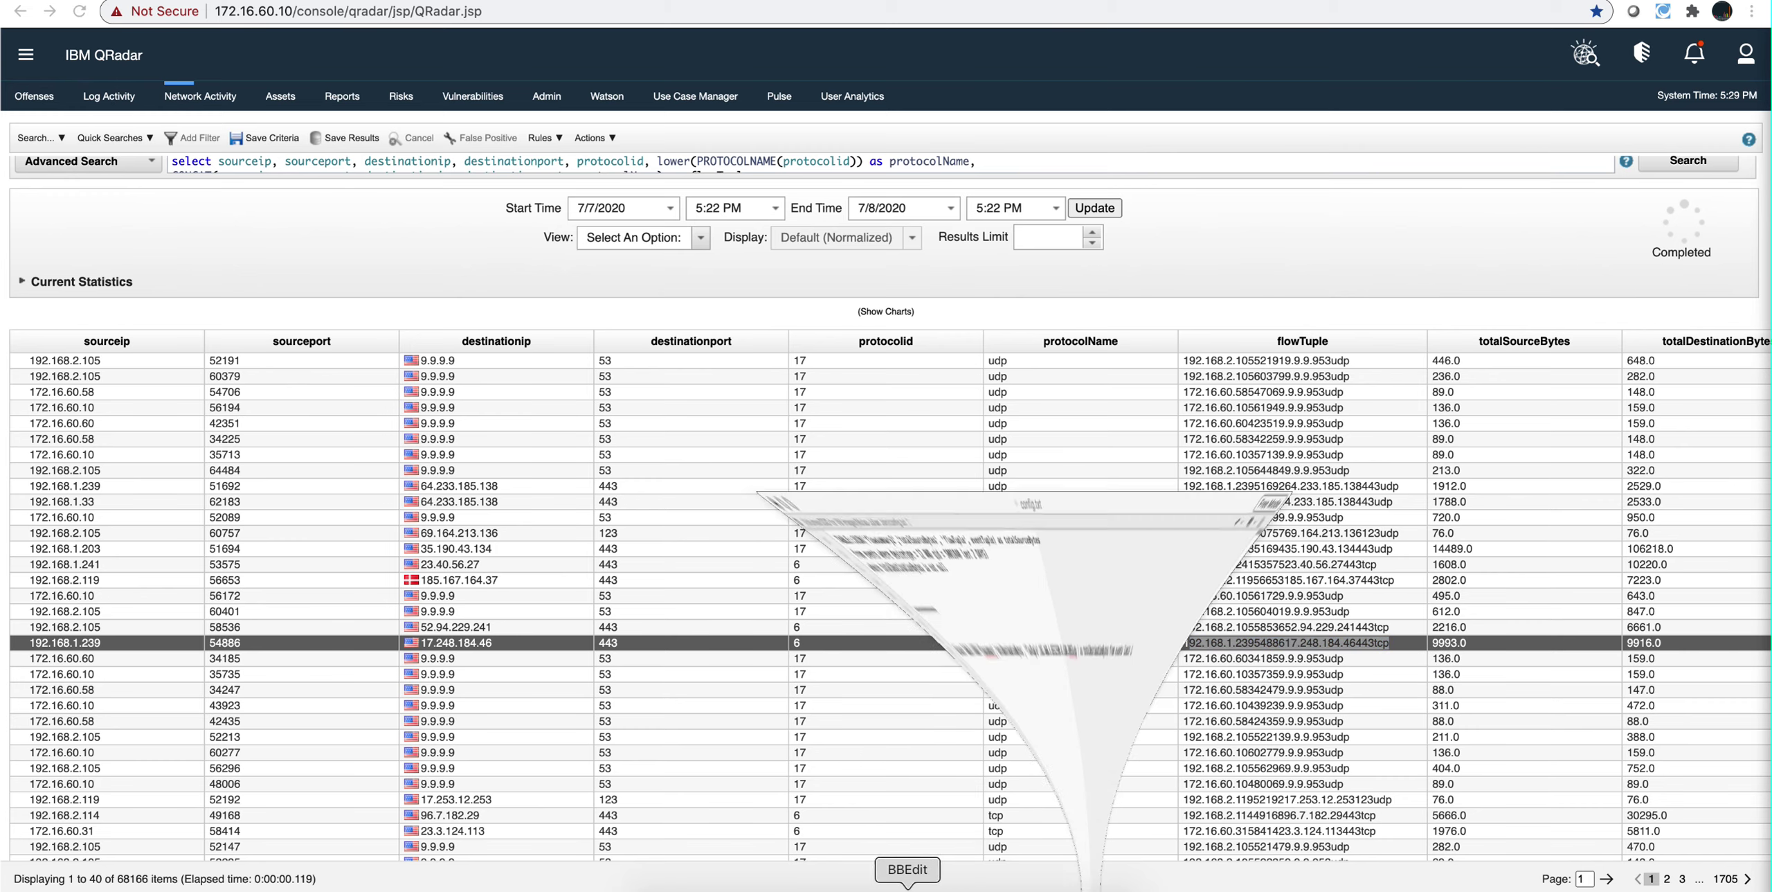
{"action": "scroll", "coordinate": [621, 383], "scroll_direction": "up", "scroll_amount": 5}
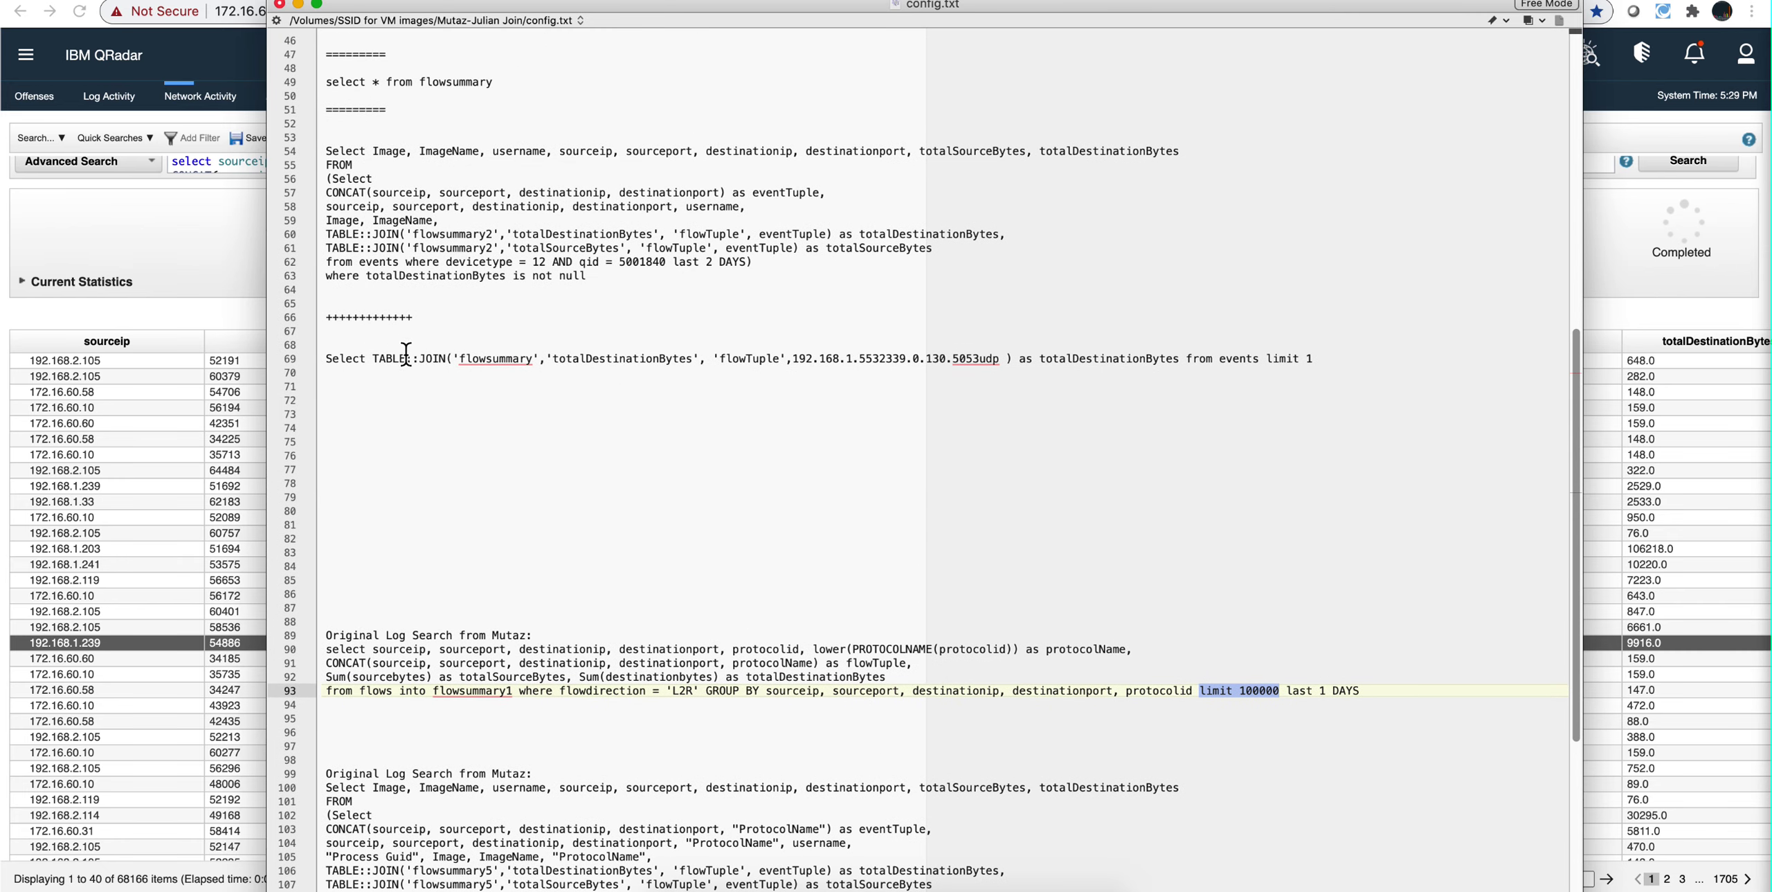
{"action": "left_click_drag", "start_coordinate": [374, 357], "coordinate": [495, 356]}
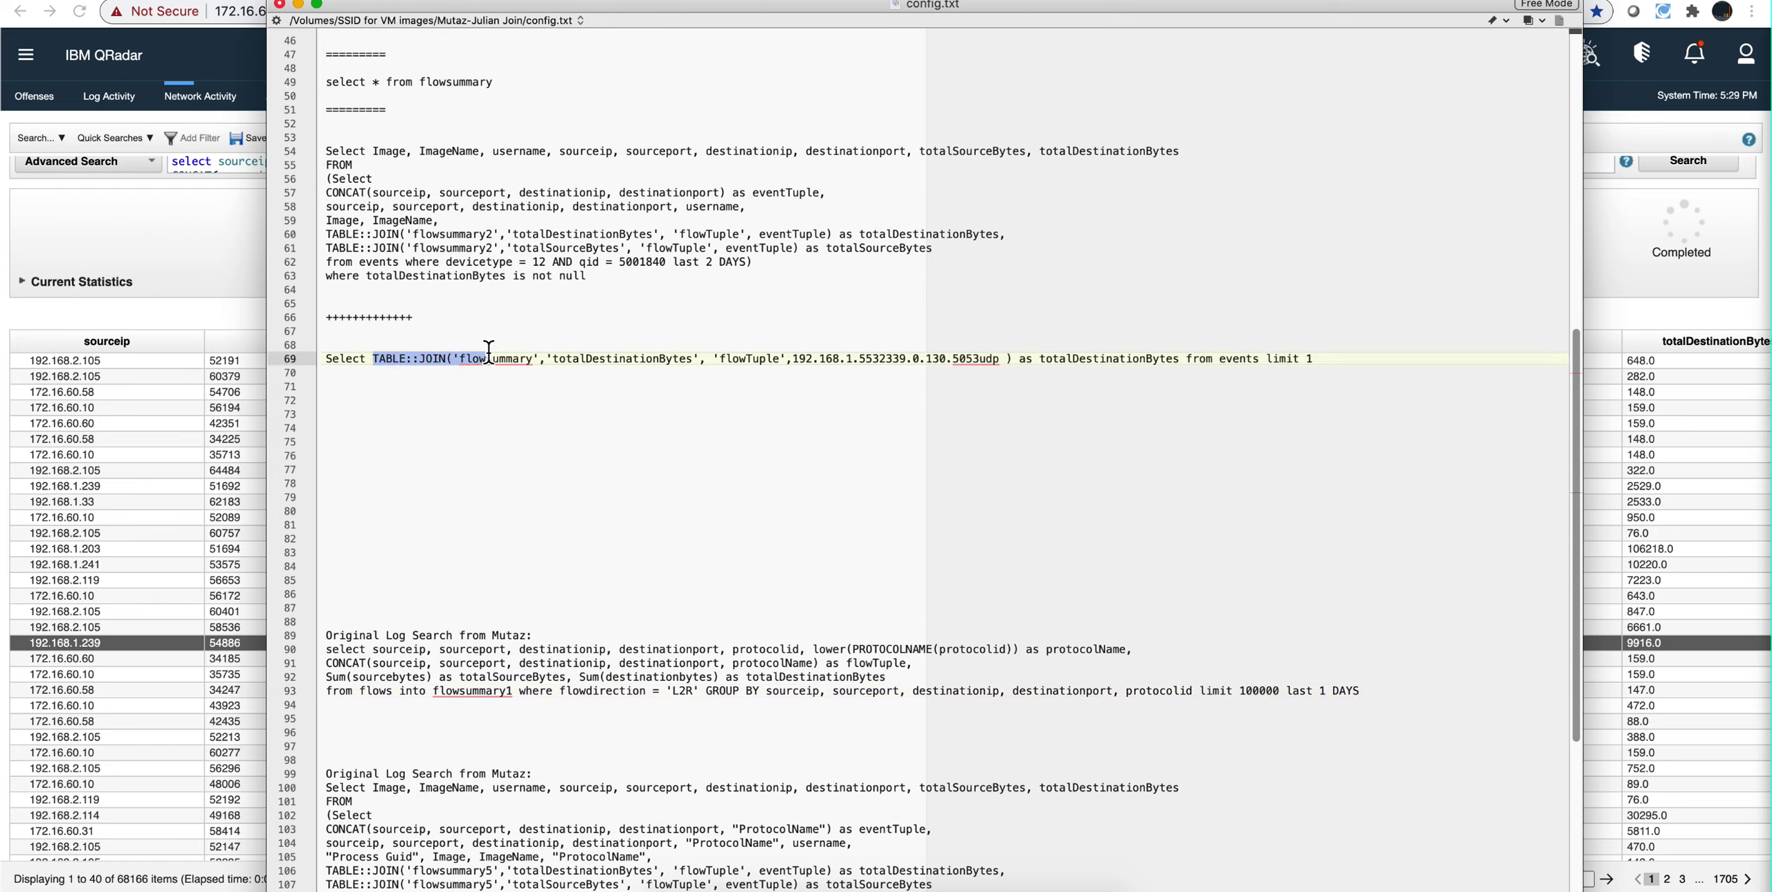
{"action": "left_click", "coordinate": [533, 357]}
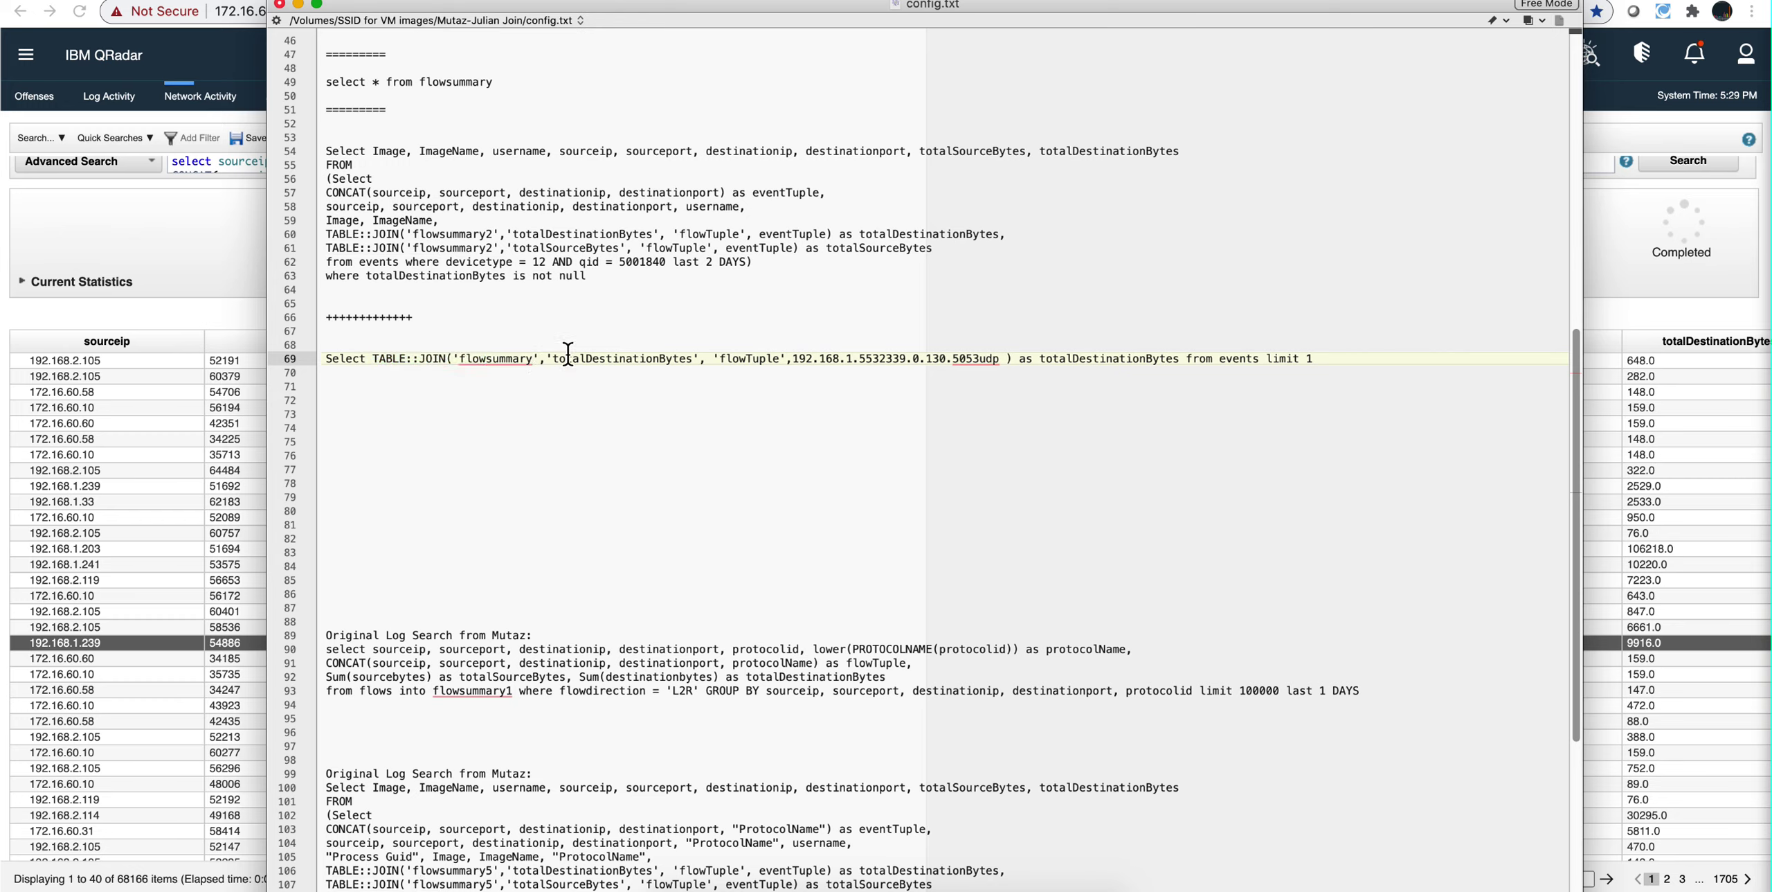
{"action": "type", "text": "1"}
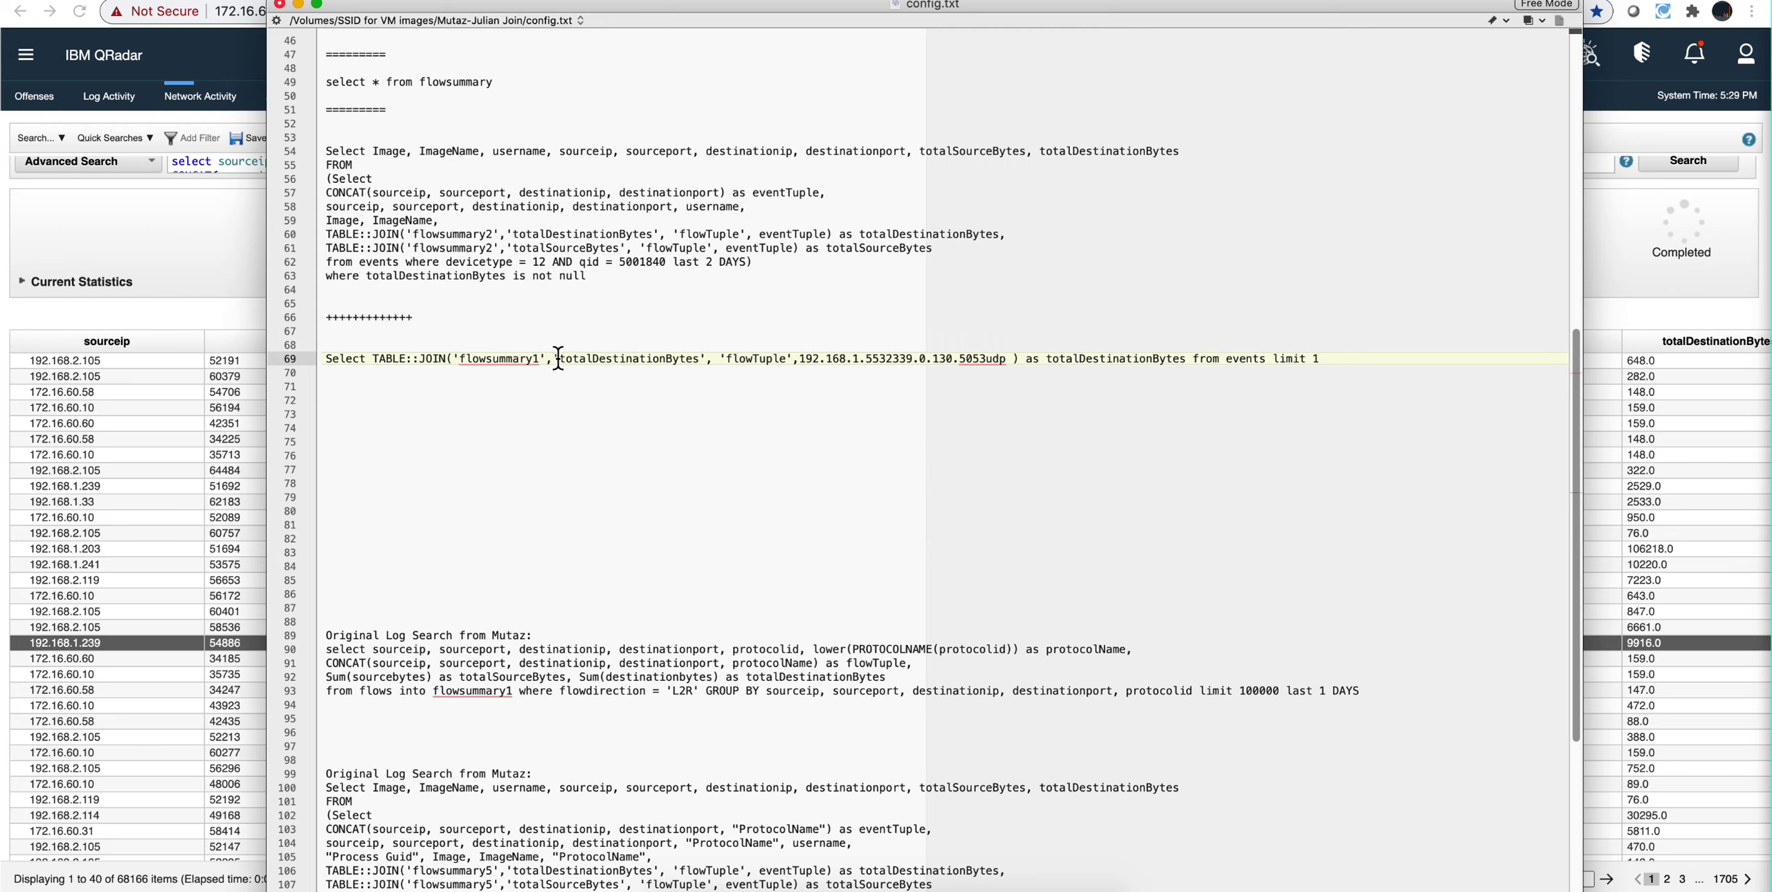
{"action": "left_click_drag", "start_coordinate": [558, 358], "coordinate": [704, 356]}
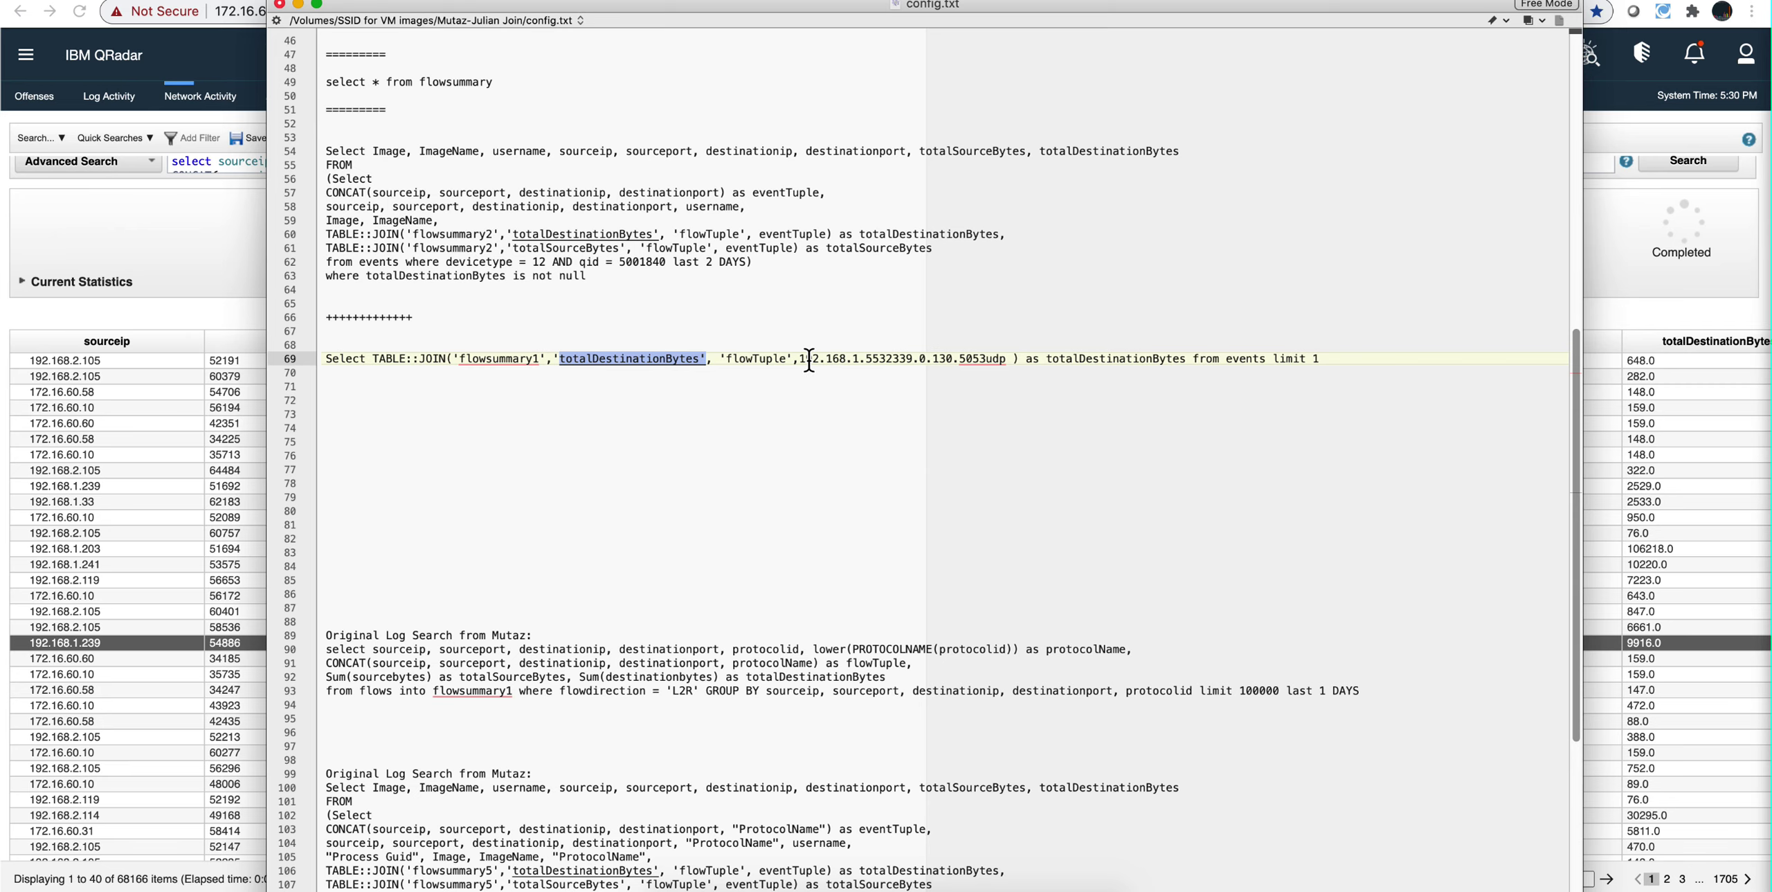
Replace the tuple value in the line 69 query with '192.168.1.2395488617.248.184.46443tcp' from the QRadar results, enclosed in single quotes
{"action": "left_click", "coordinate": [1609, 661]}
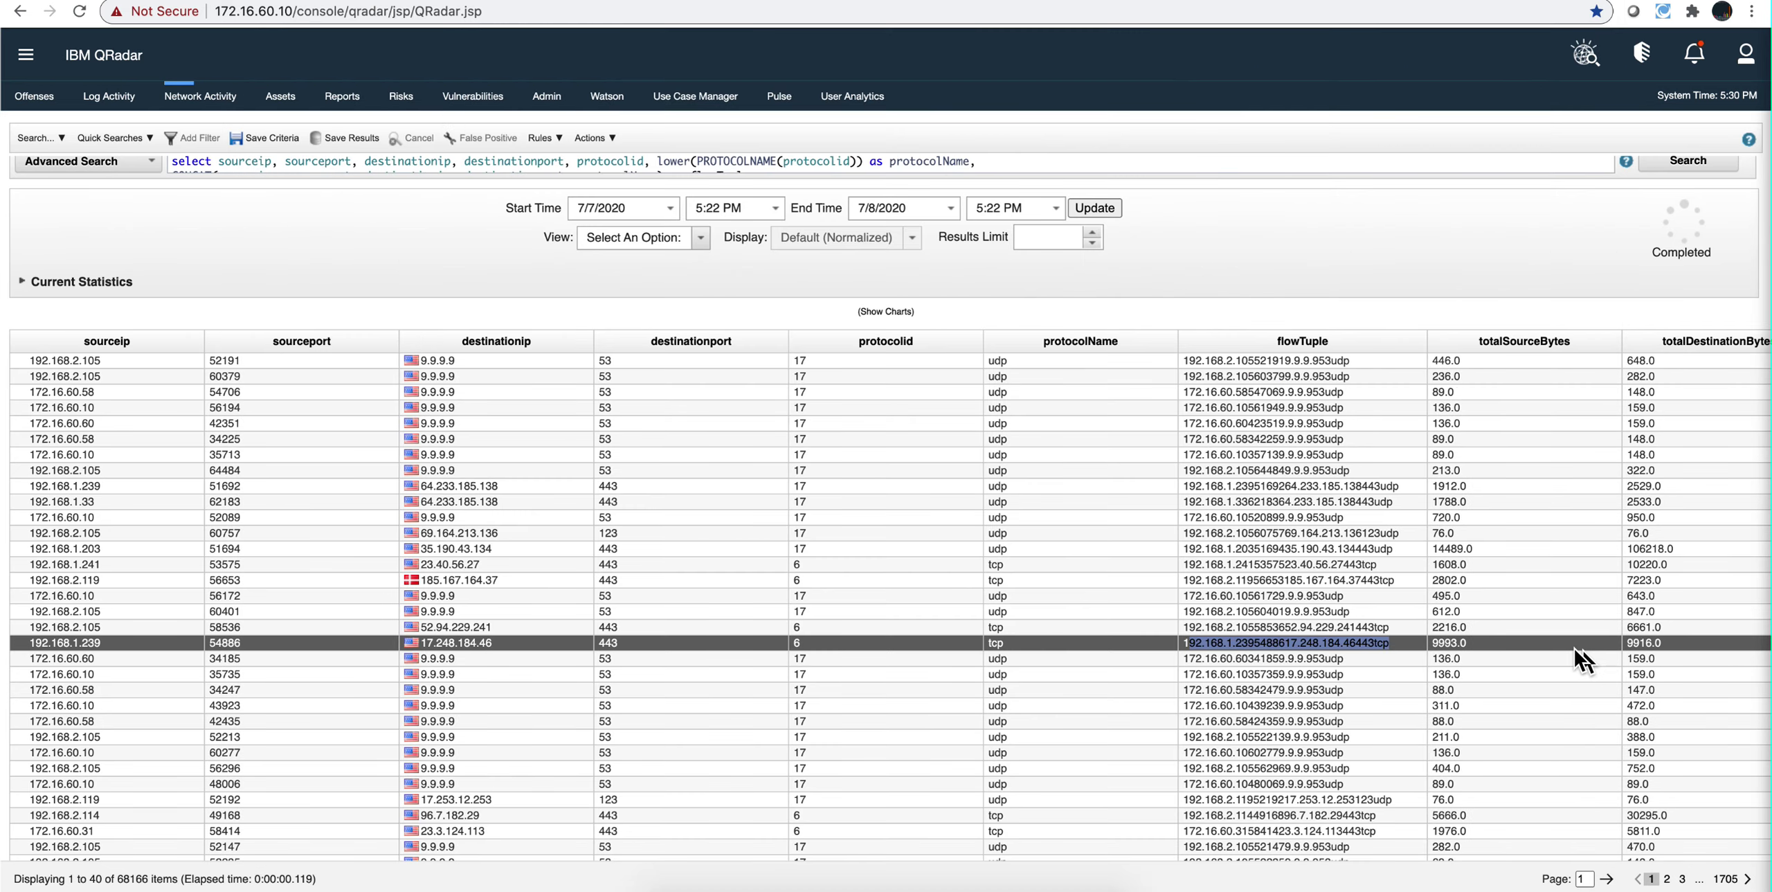
{"action": "left_click", "coordinate": [1389, 646]}
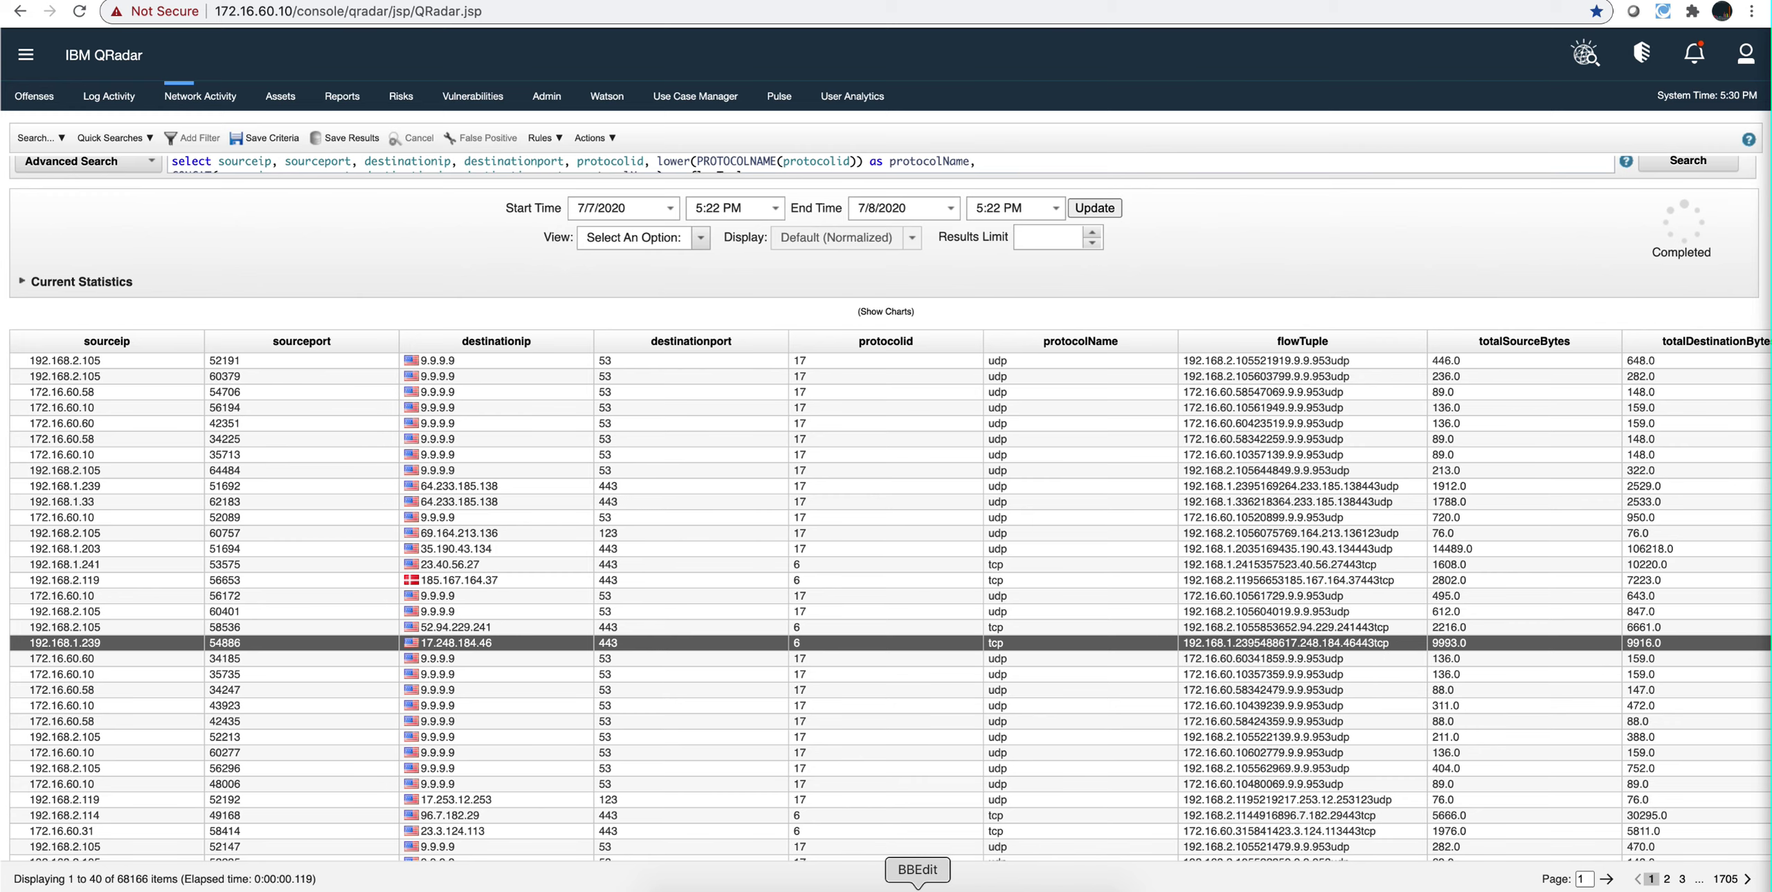
{"action": "left_click", "coordinate": [916, 885]}
{"action": "left_click", "coordinate": [991, 374]}
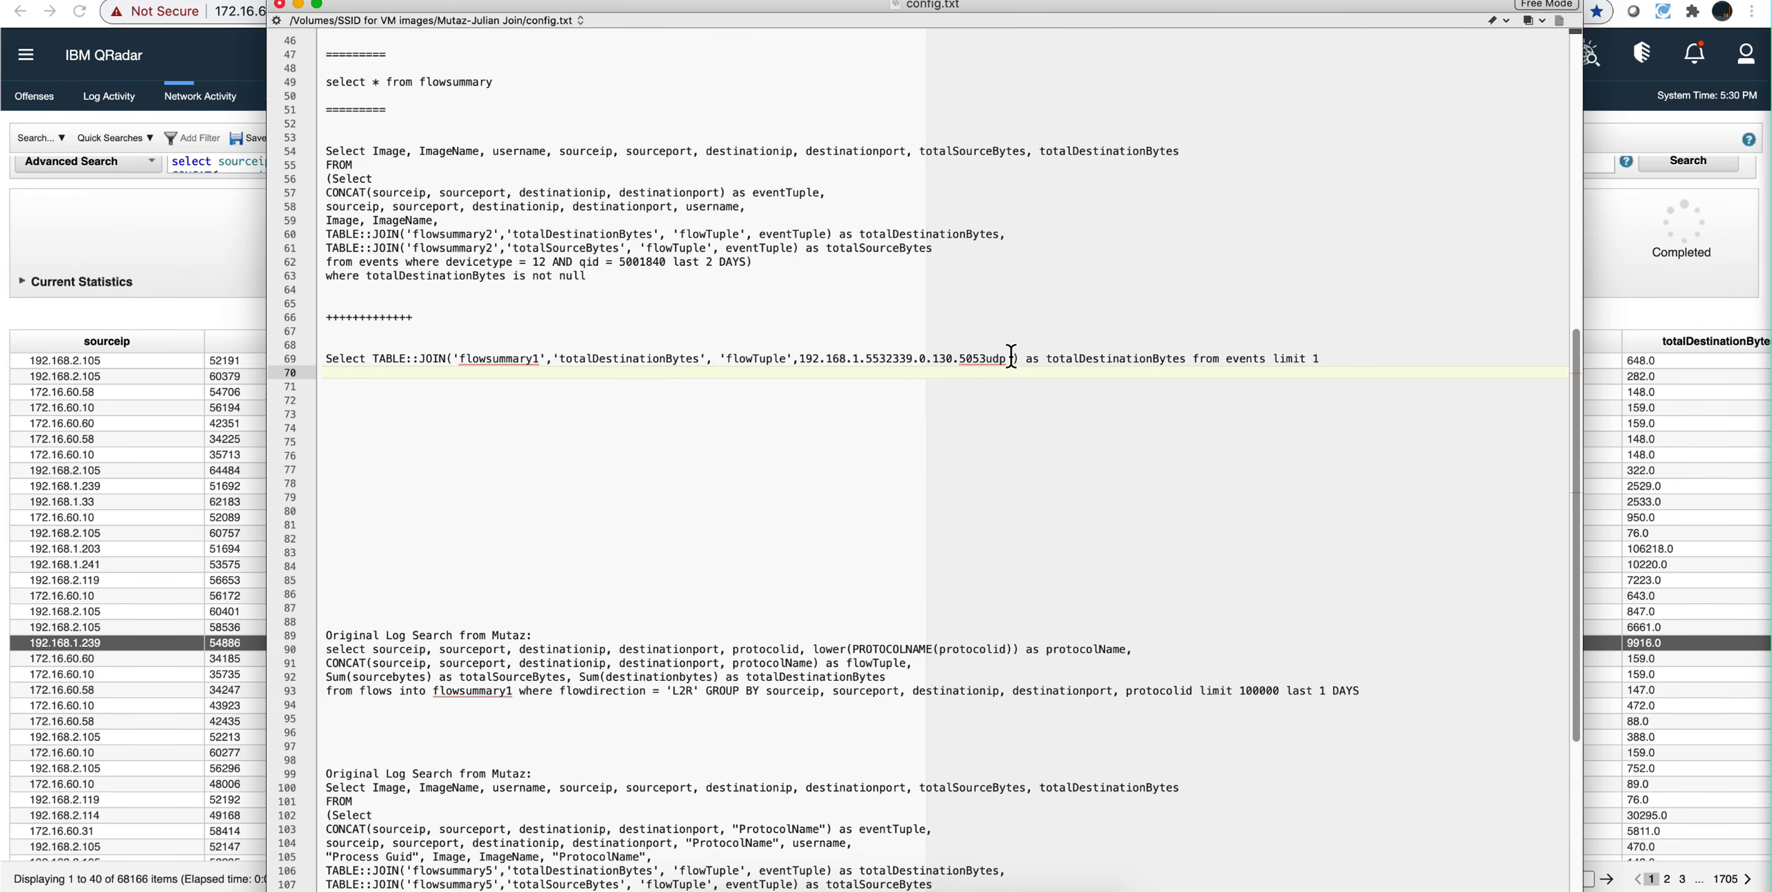
{"action": "left_click", "coordinate": [1009, 357]}
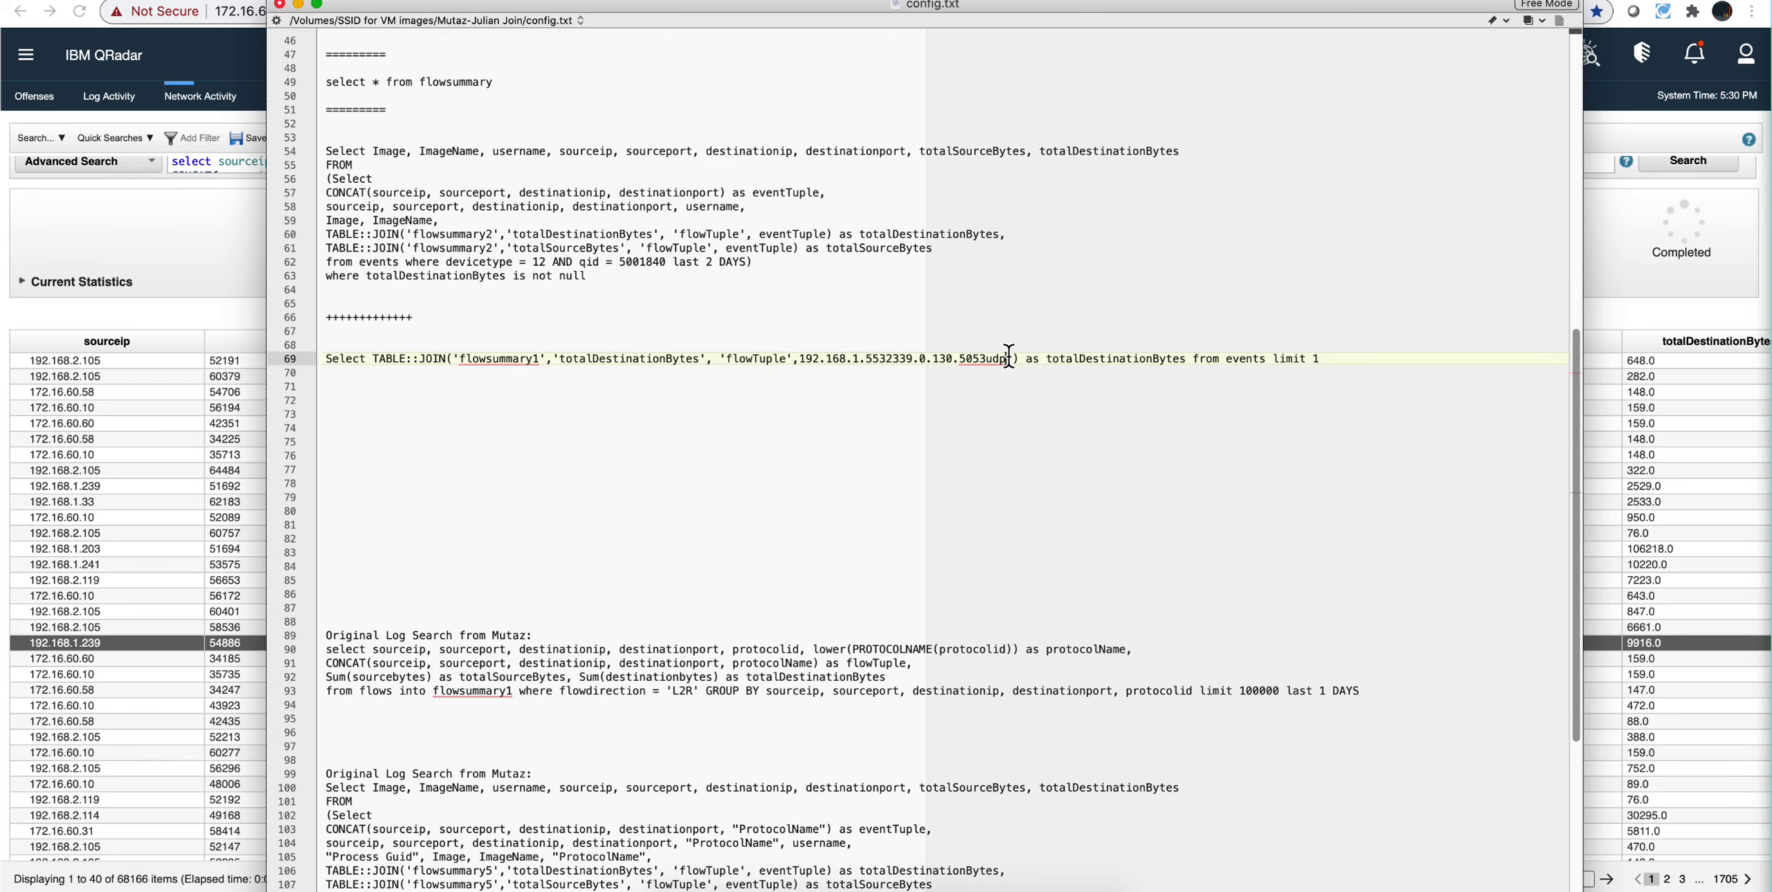
{"action": "left_click_drag", "start_coordinate": [1008, 357], "coordinate": [799, 359]}
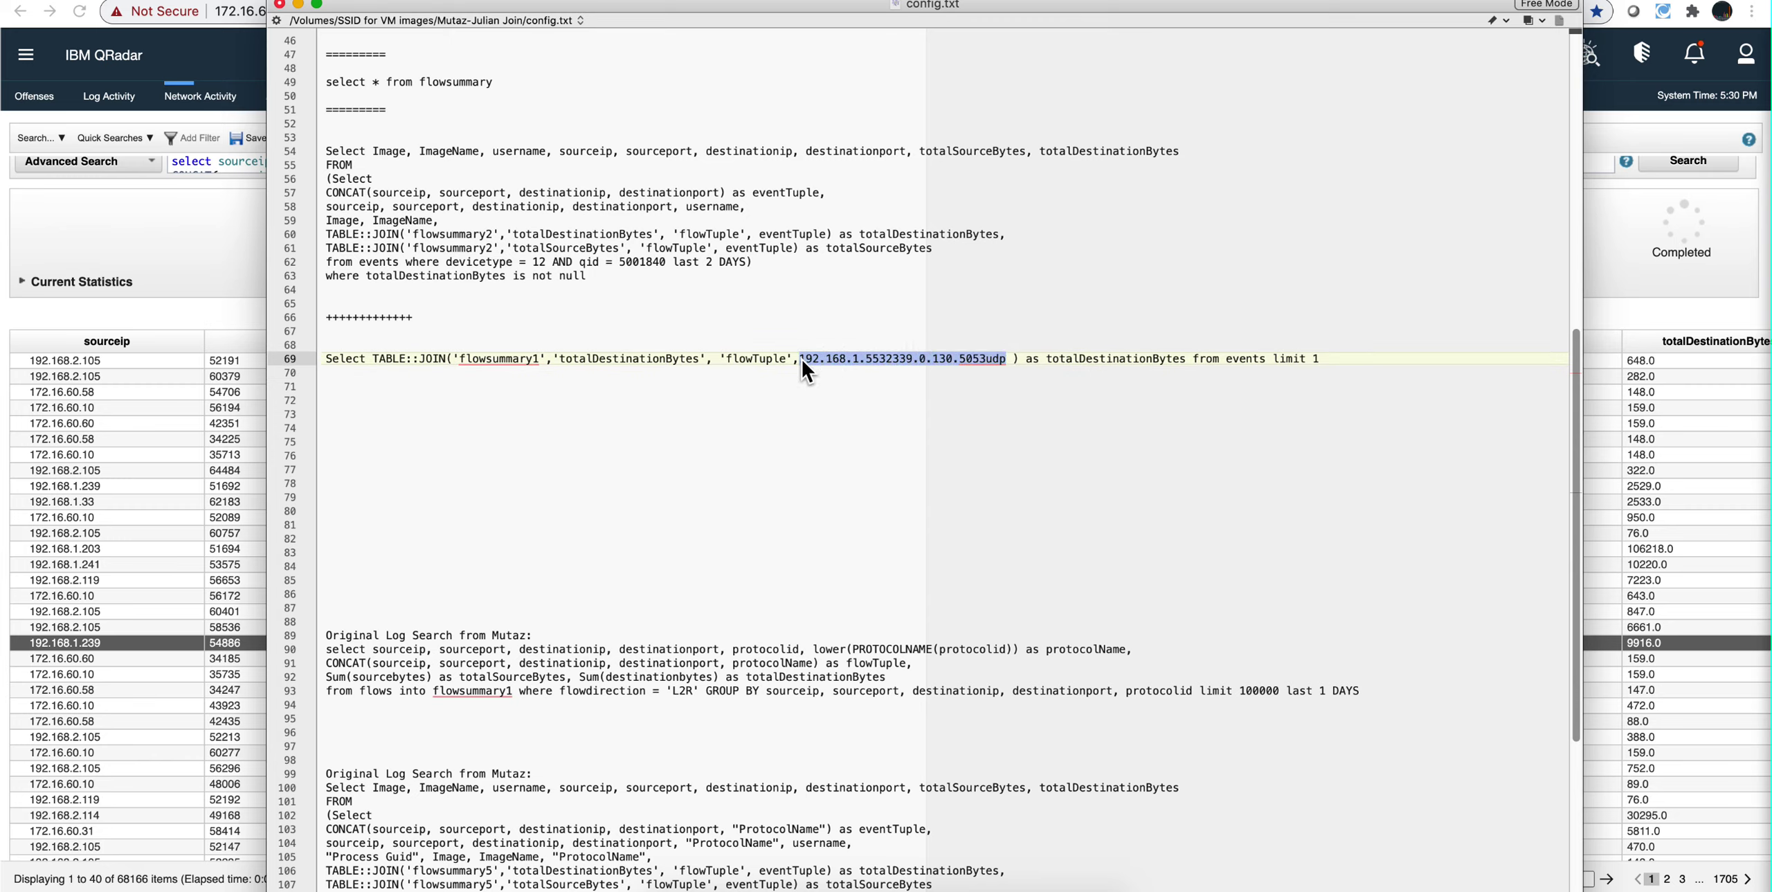
{"action": "type", "text": "192.168.1.2395488617.248.184.46443tcp"}
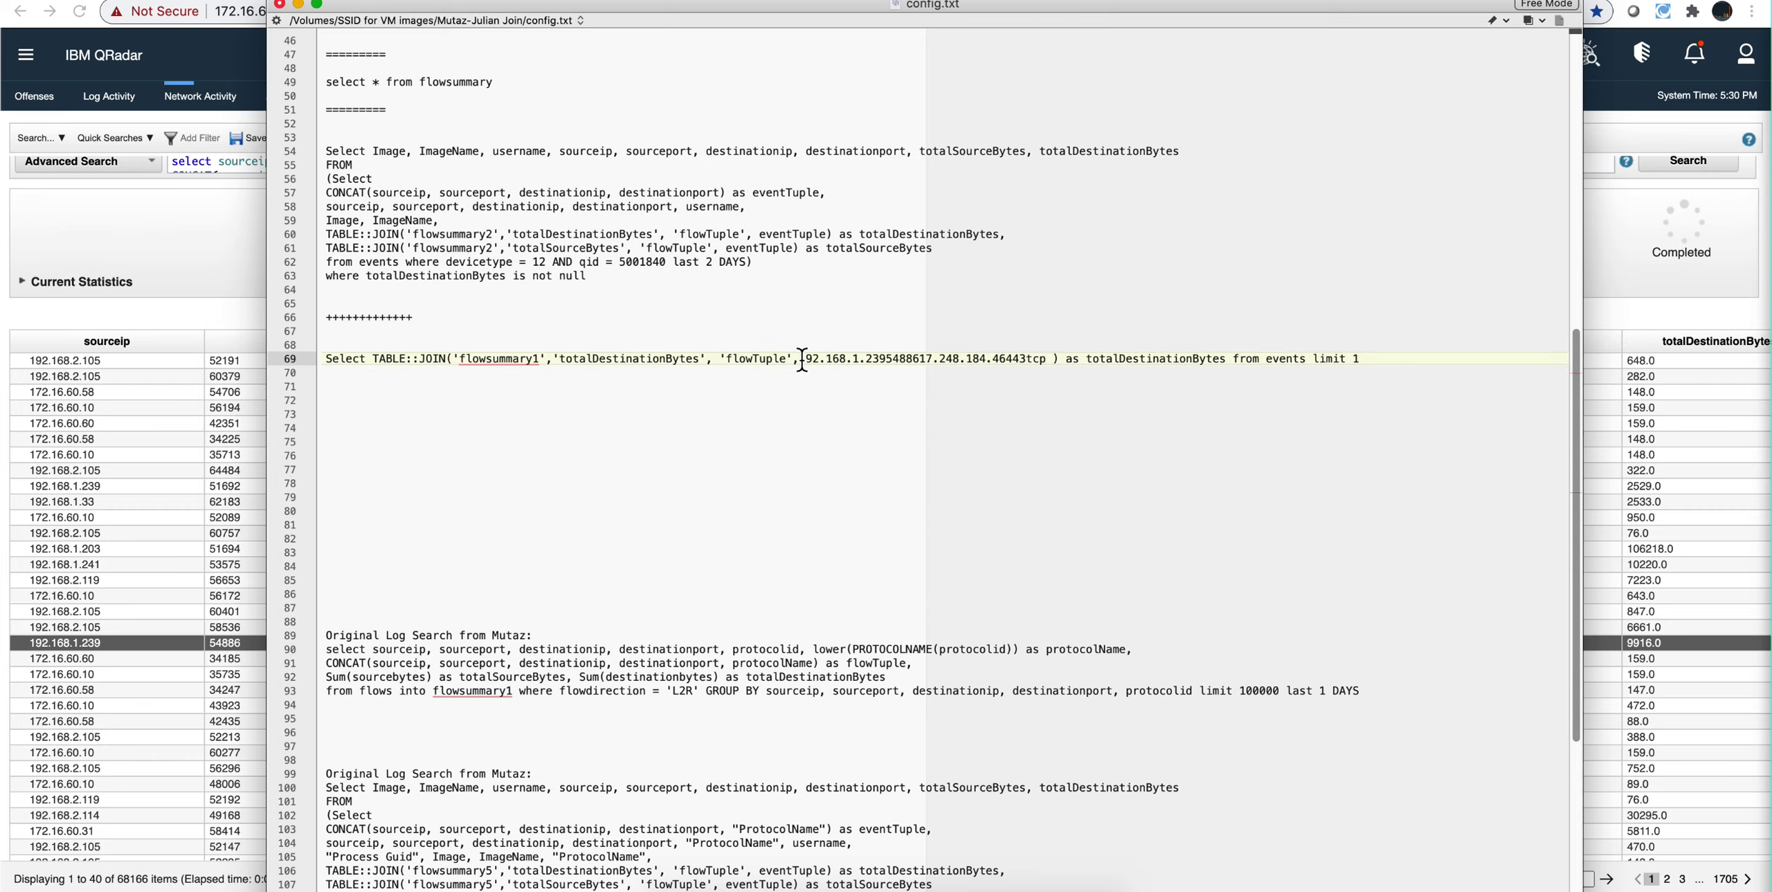
{"action": "type", "text": "'"}
{"action": "key", "text": "Delete"}
{"action": "left_click", "coordinate": [800, 358]}
{"action": "type", "text": "'"}
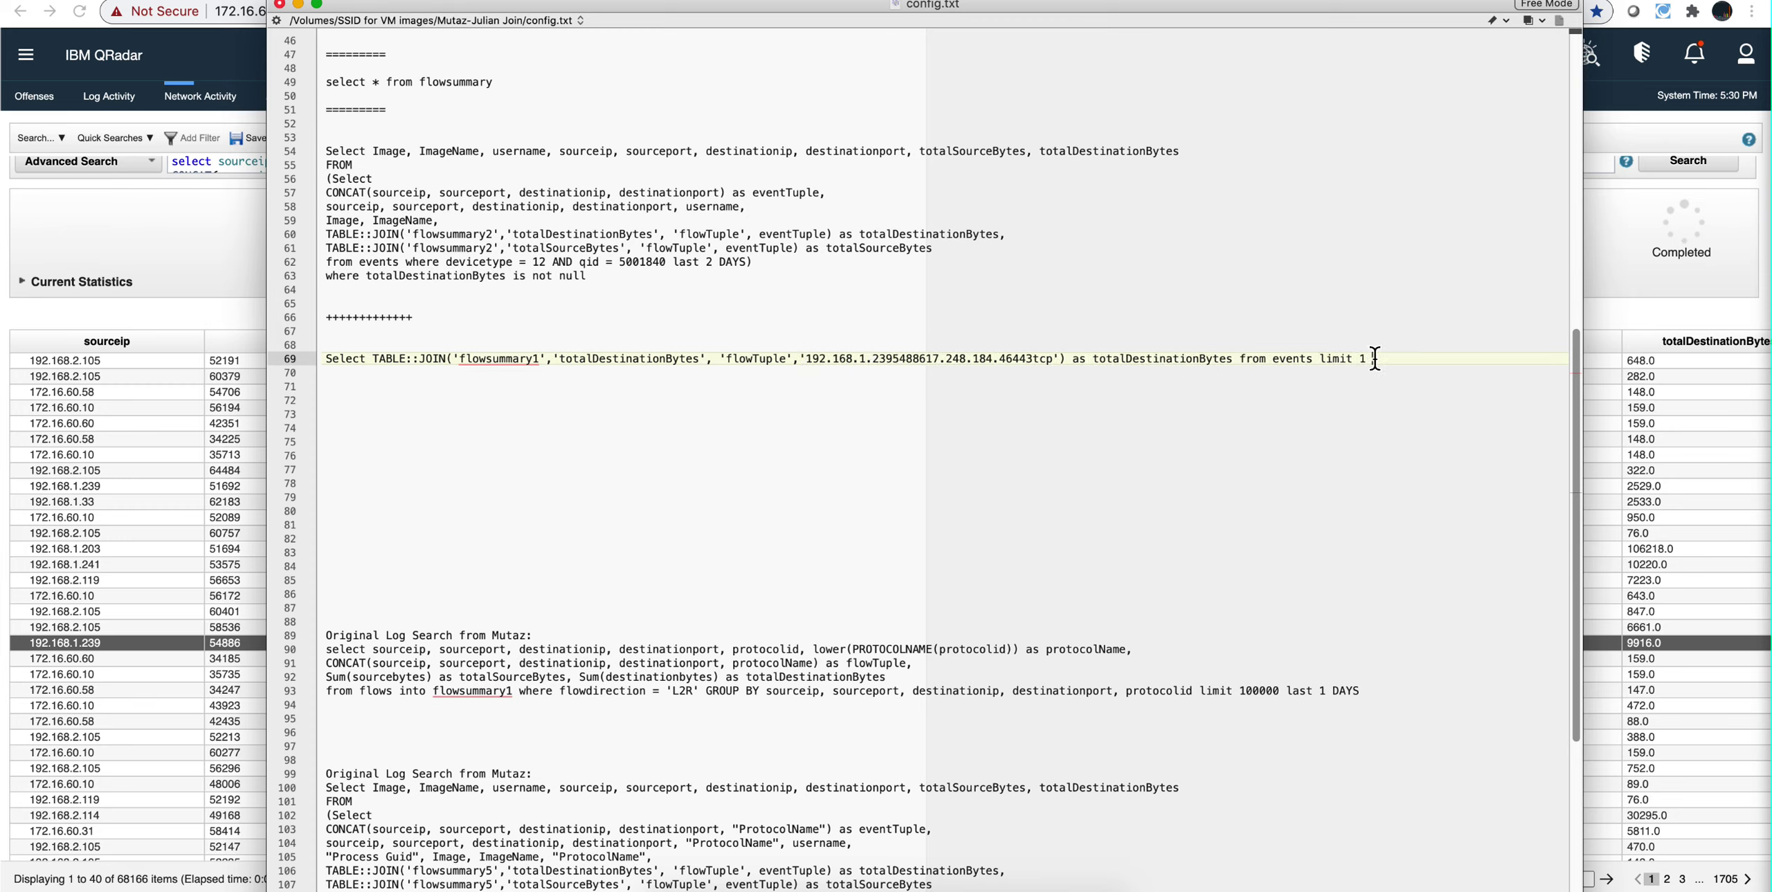
Copy the whole TABLE::JOIN query from line 69 and switch to Log Activity in QRadar
{"action": "left_click_drag", "start_coordinate": [1367, 358], "coordinate": [311, 361]}
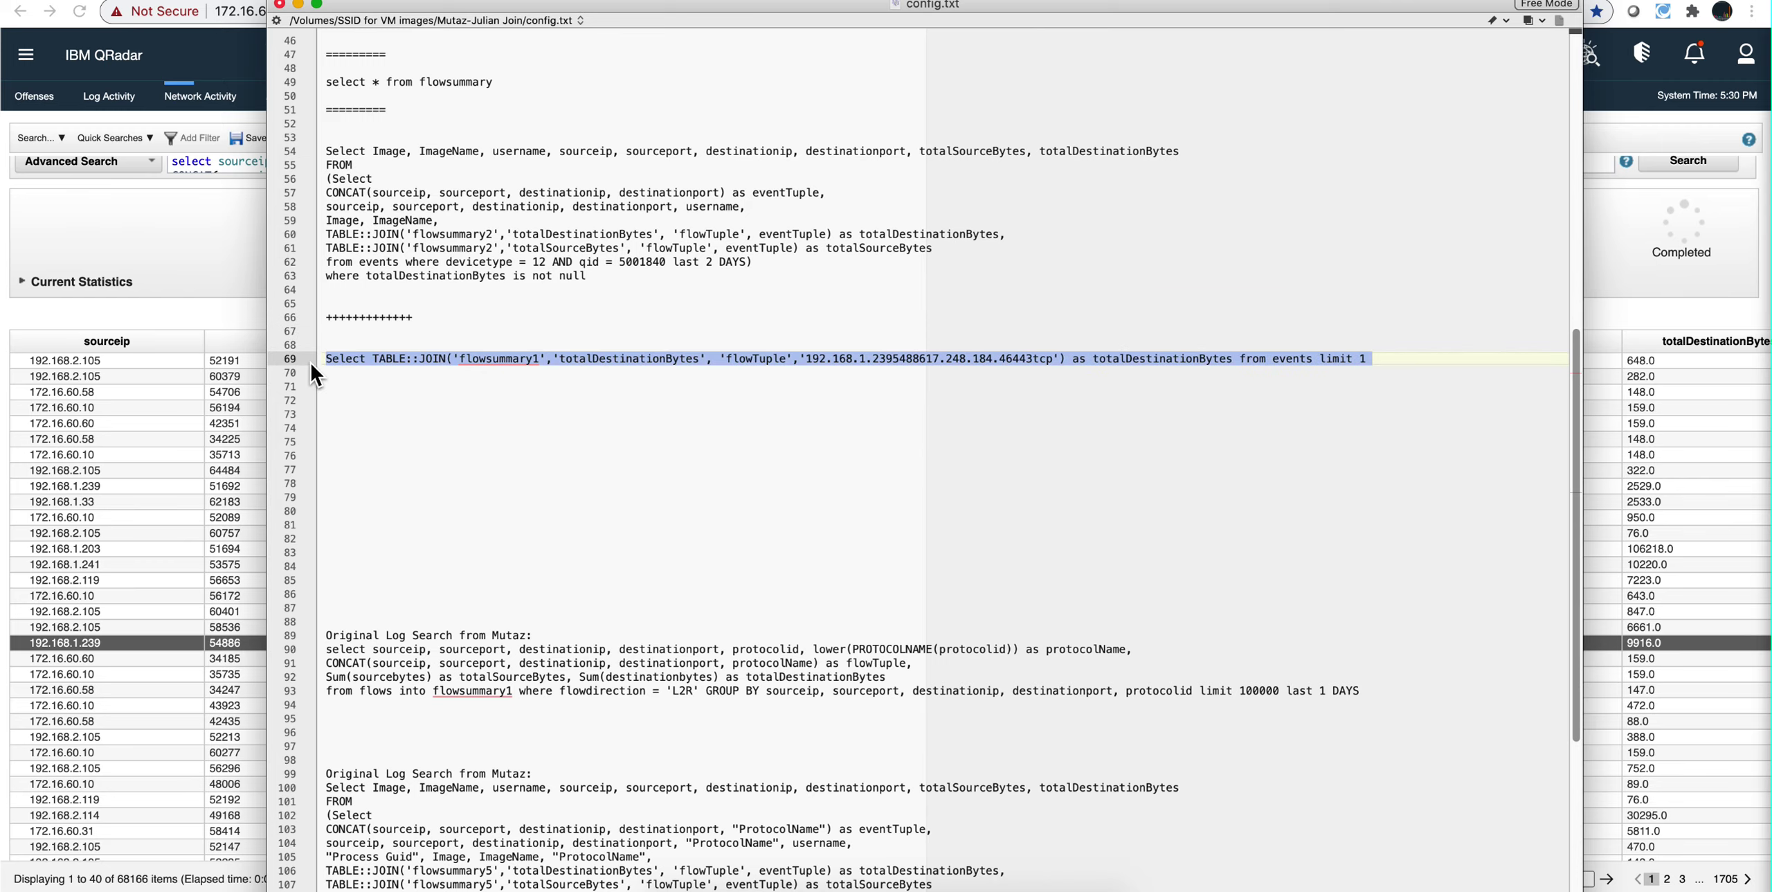
{"action": "left_click", "coordinate": [160, 177]}
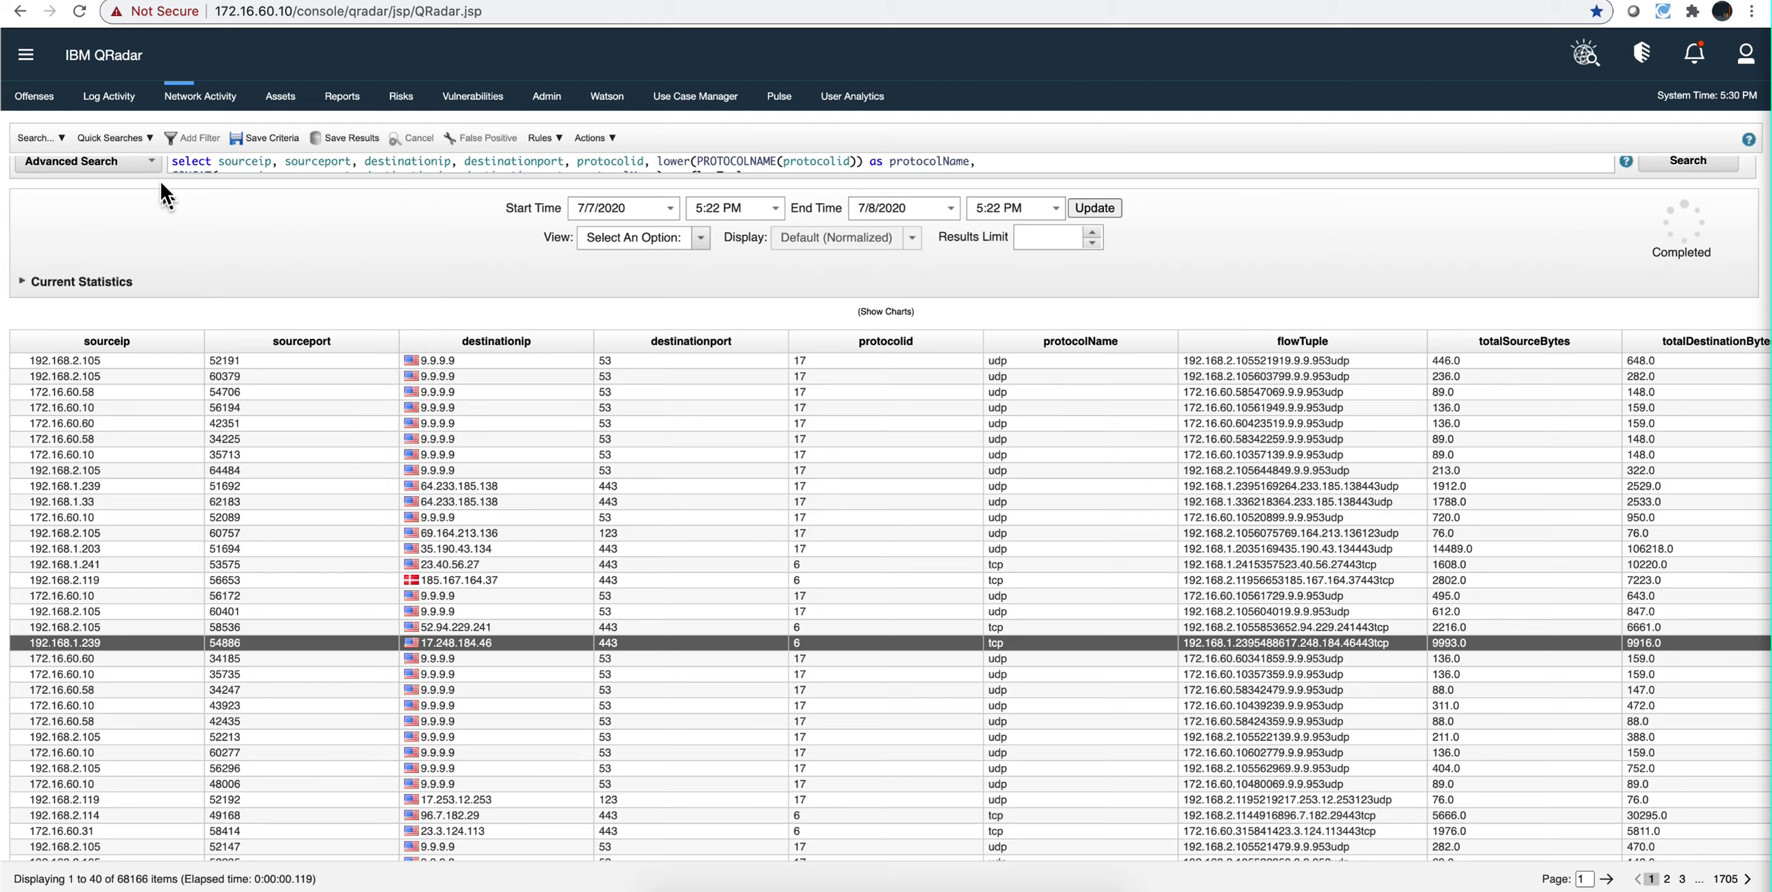
{"action": "left_click", "coordinate": [112, 103]}
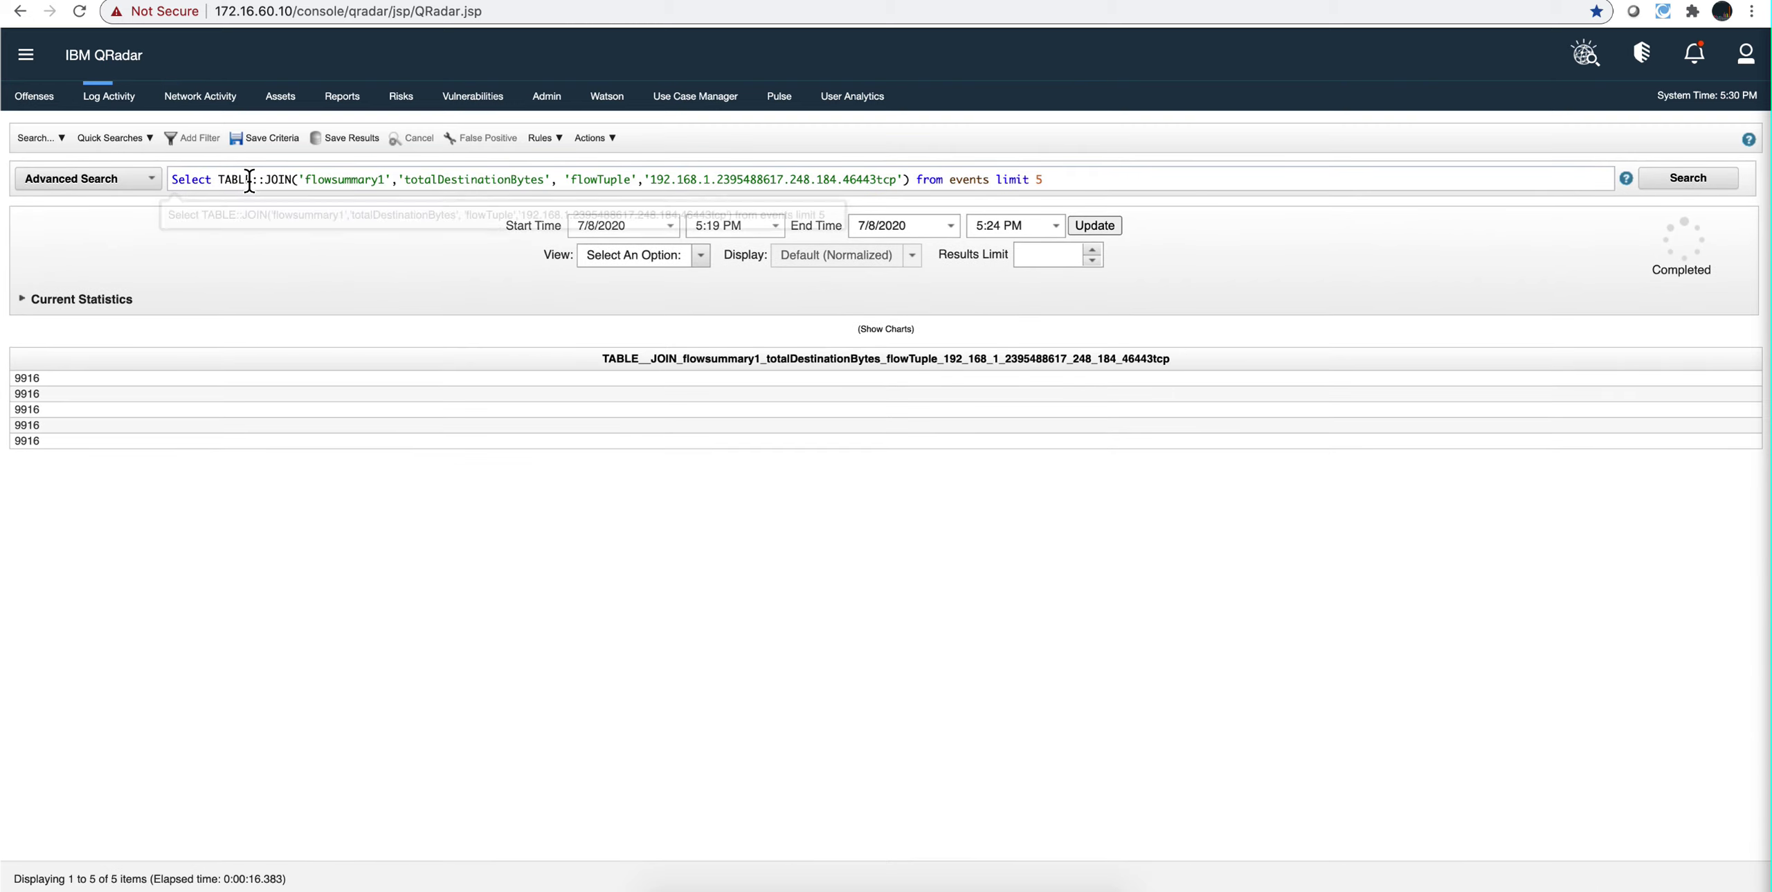